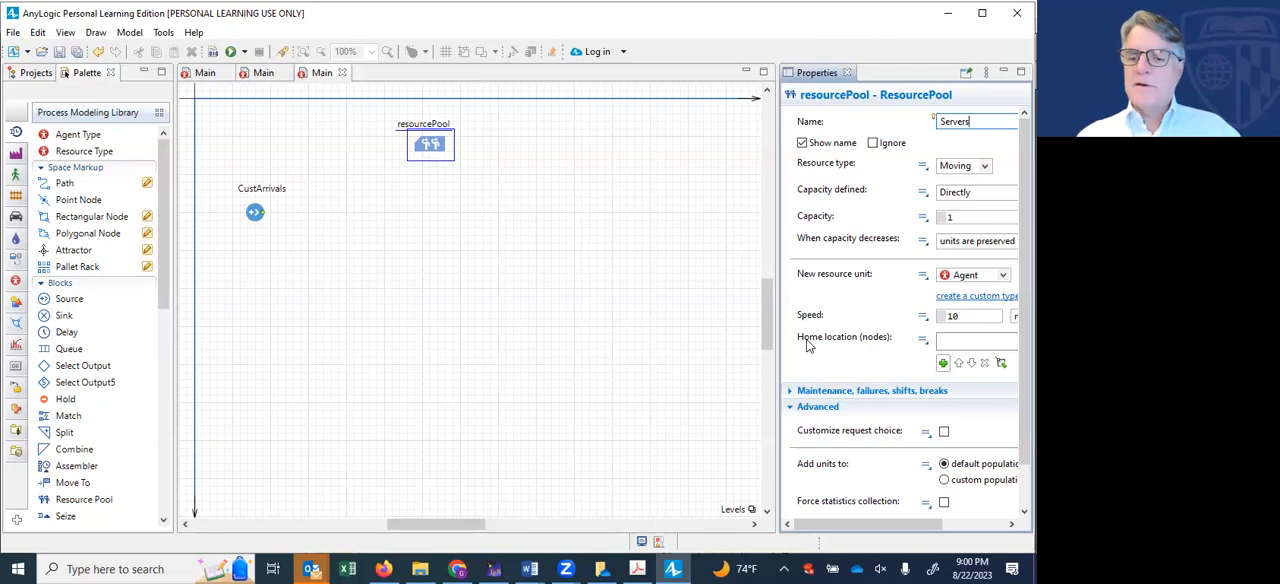
- Turn on forced statistics collection for the Servers resource pool
left_click(944, 503)
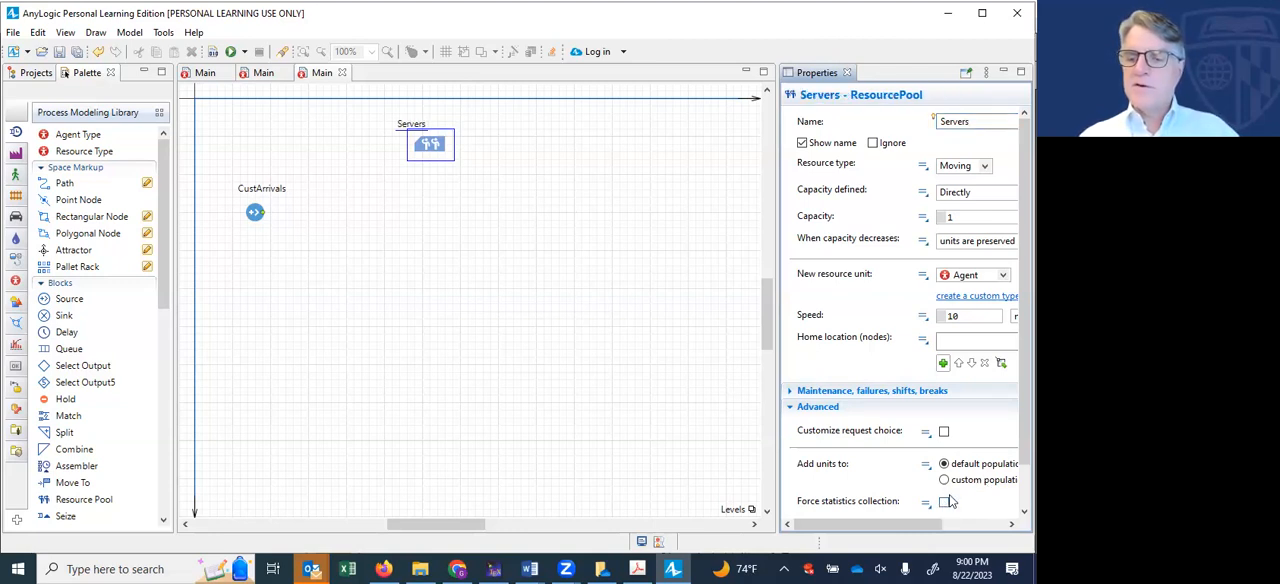
left_click(944, 503)
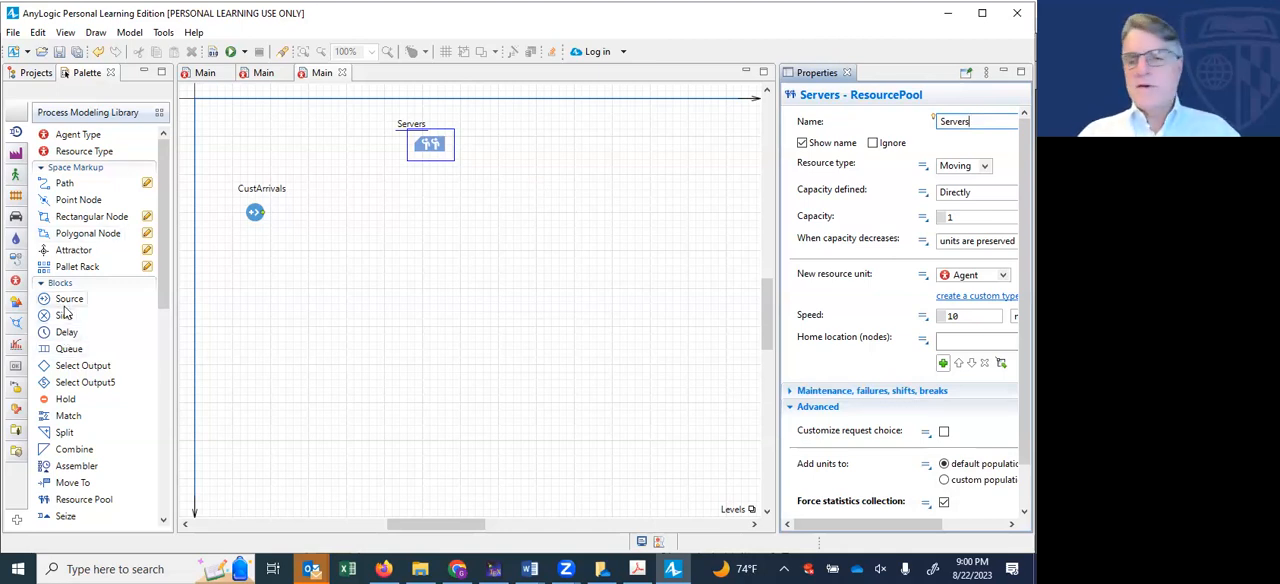
- Place a Seize block below the Servers pool and connect the output of CustArrivals to its input
mouse_move(74, 300)
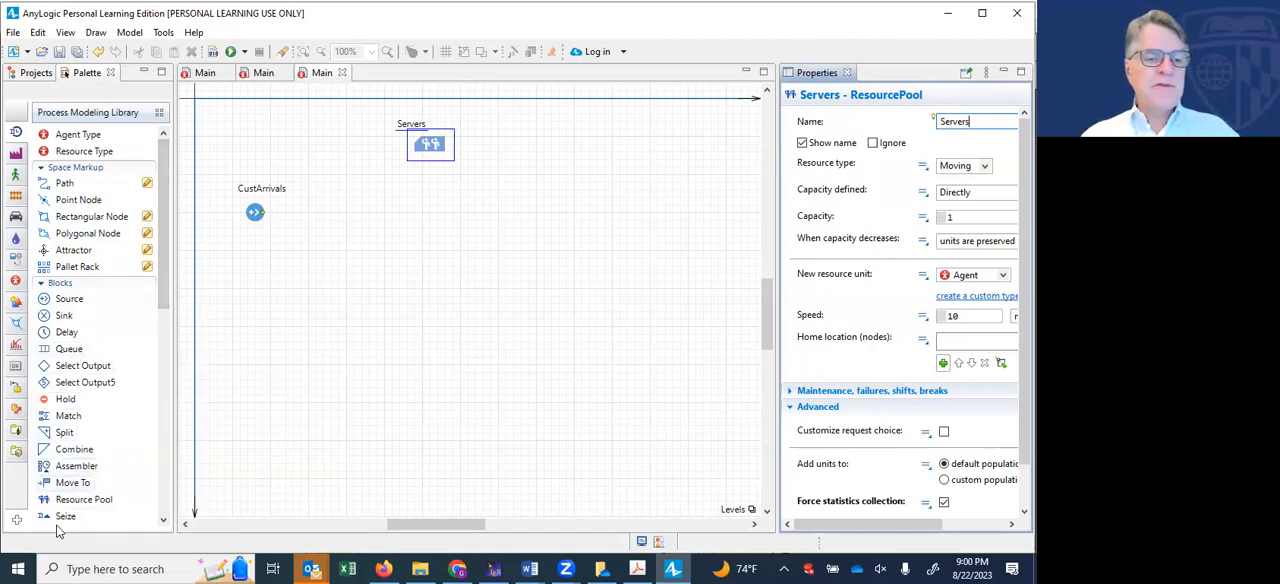
left_click_drag(62, 518, 371, 212)
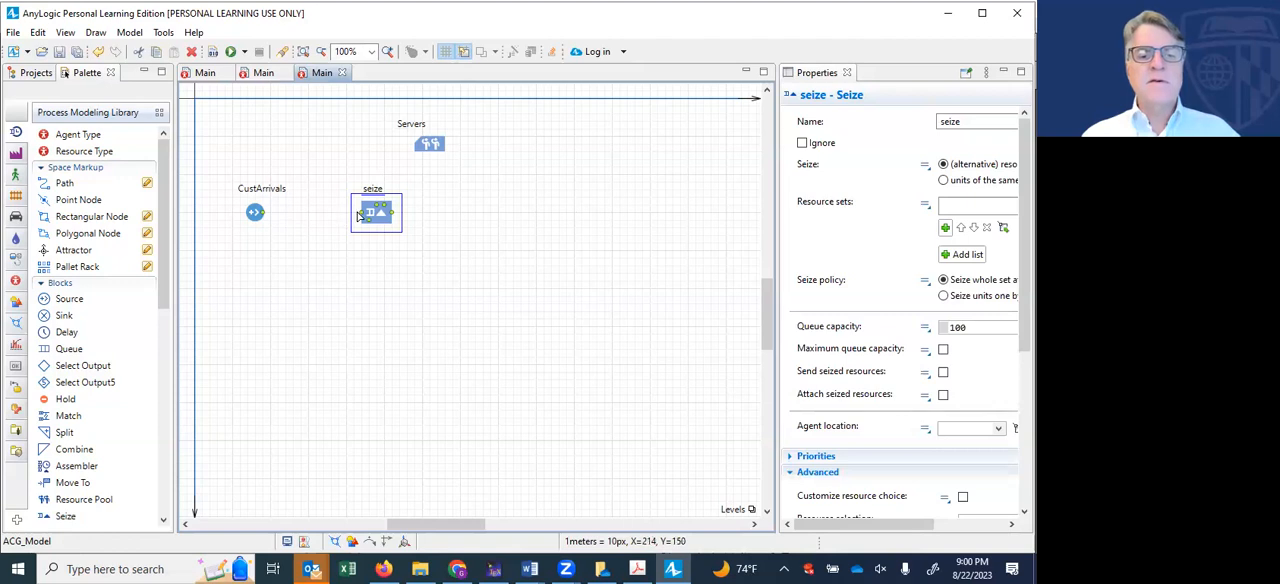
left_click(258, 215)
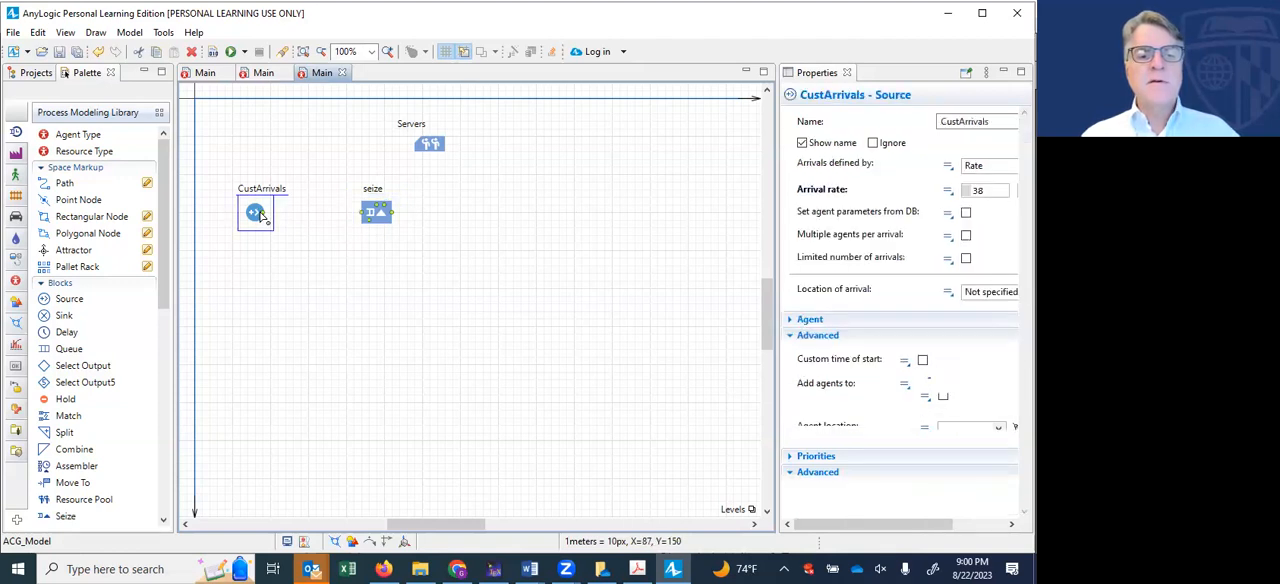
left_click_drag(263, 213, 428, 212)
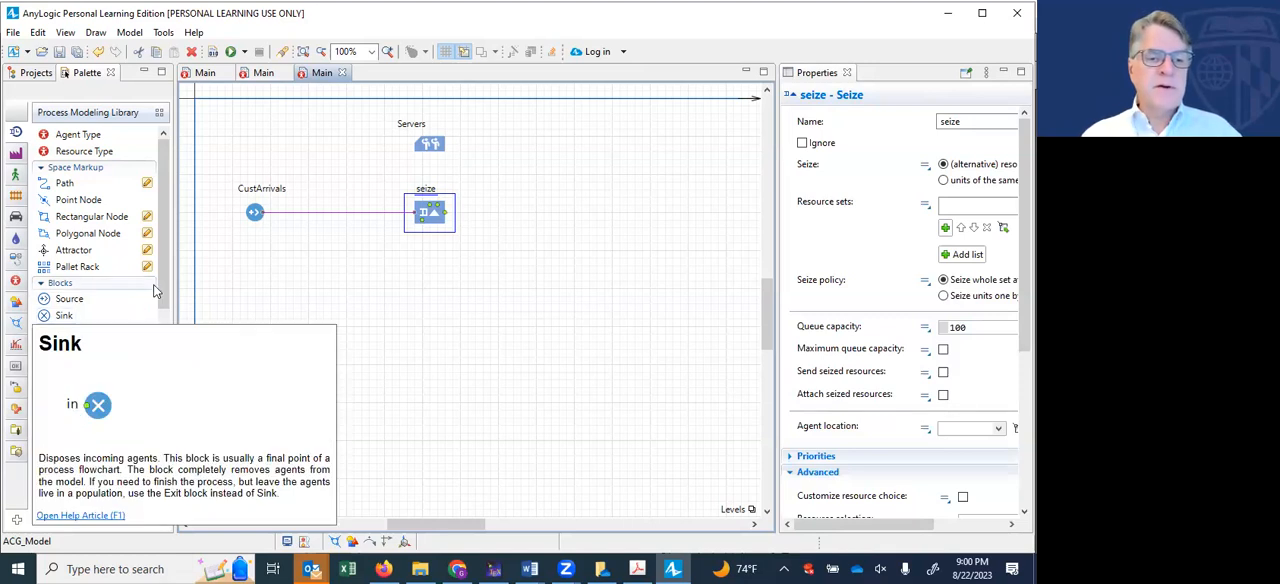
- Insert a Time Measure Start block on the connector between CustArrivals and seize, and name it timerStart
left_click_drag(167, 277, 161, 386)
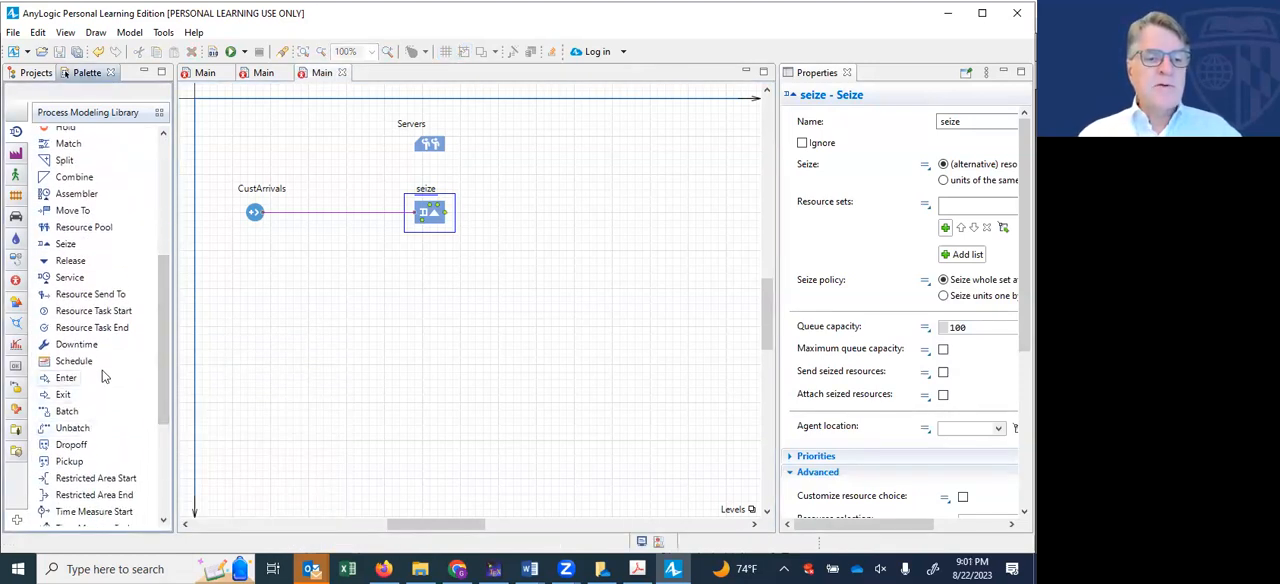
scroll(164, 438, "down", 3)
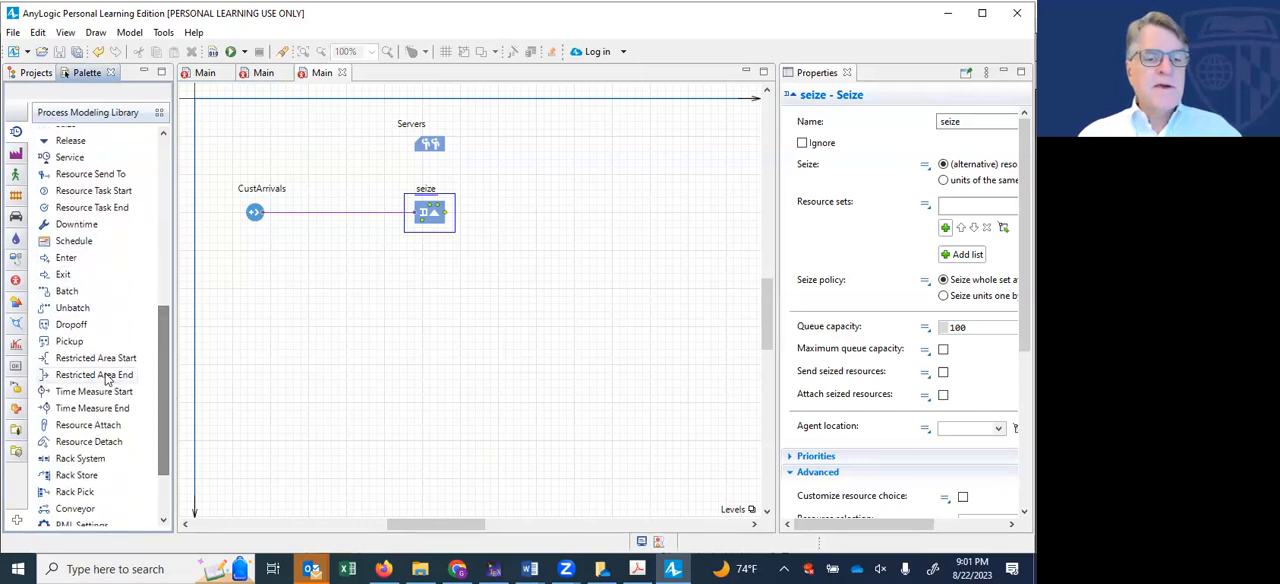
left_click_drag(95, 391, 348, 213)
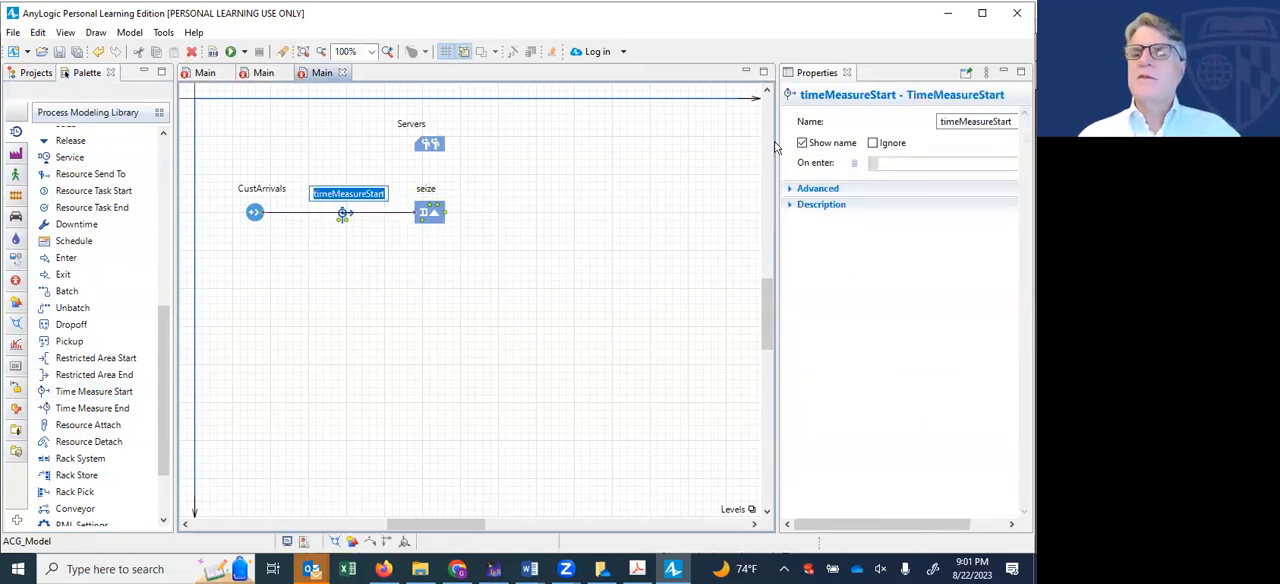
left_click(967, 120)
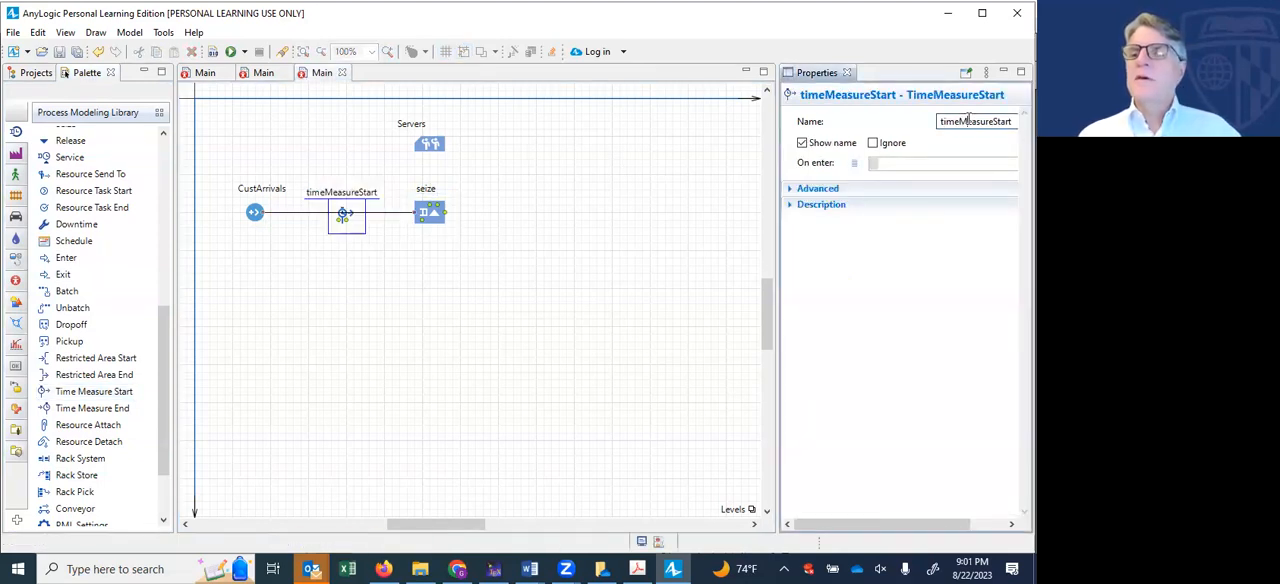
key("BackSpace")
key("BackSpace")
key("BackSpace")
key("BackSpace")
key("BackSpace")
key("BackSpace")
key("BackSpace")
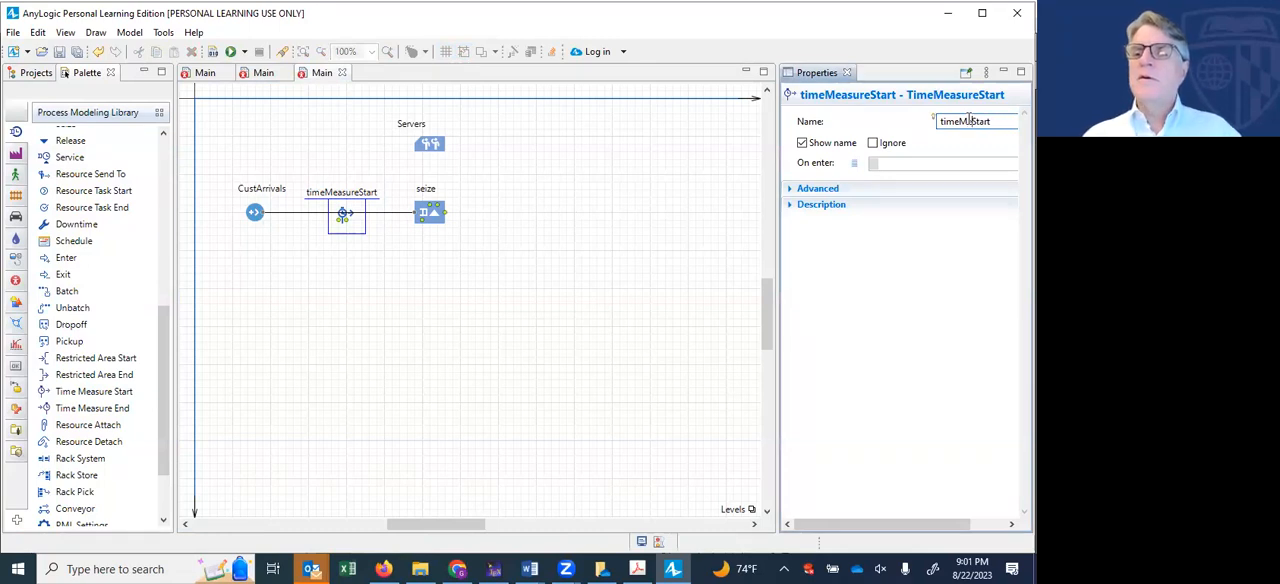
type("r")
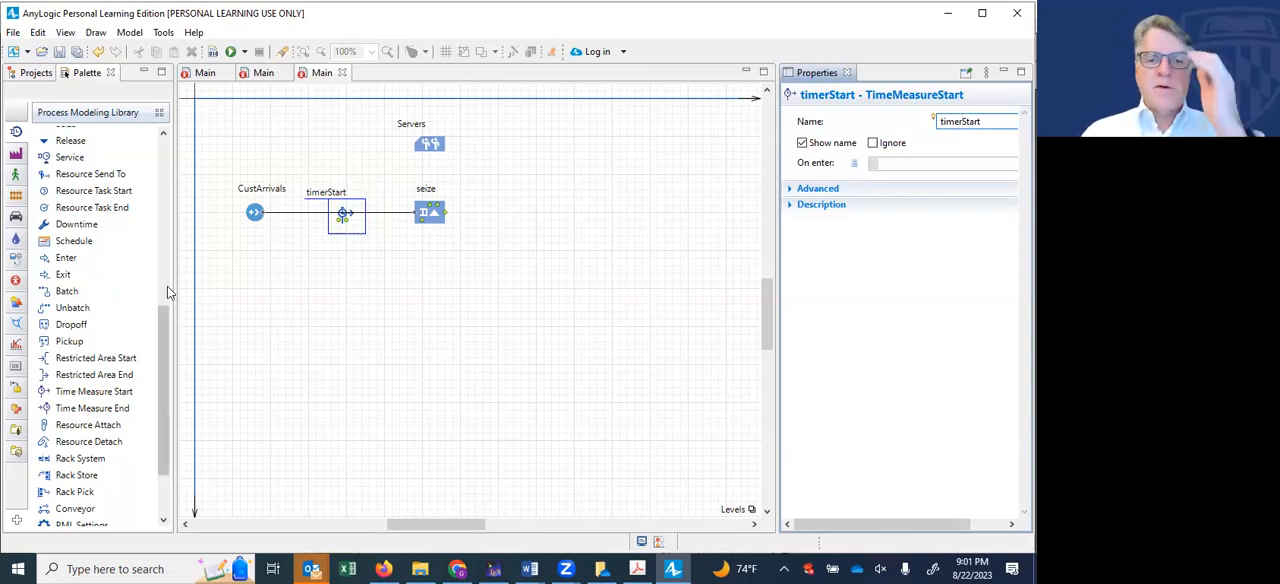
- Set the queue capacity of the seize block to 3000
left_click(428, 216)
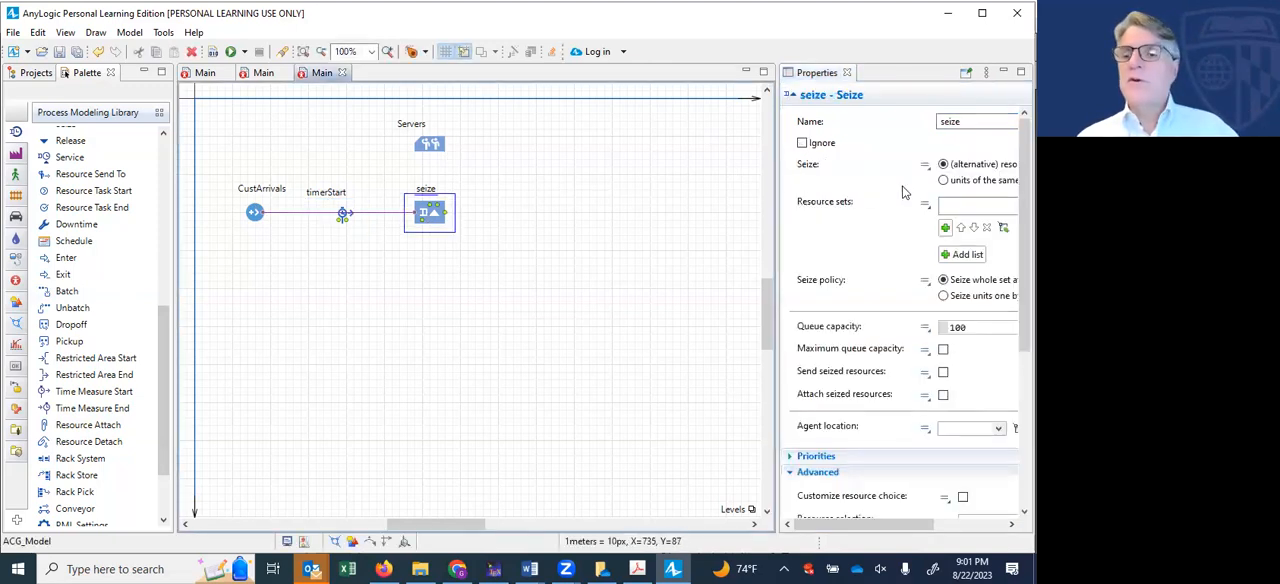
left_click_drag(777, 252, 614, 252)
left_click(814, 325)
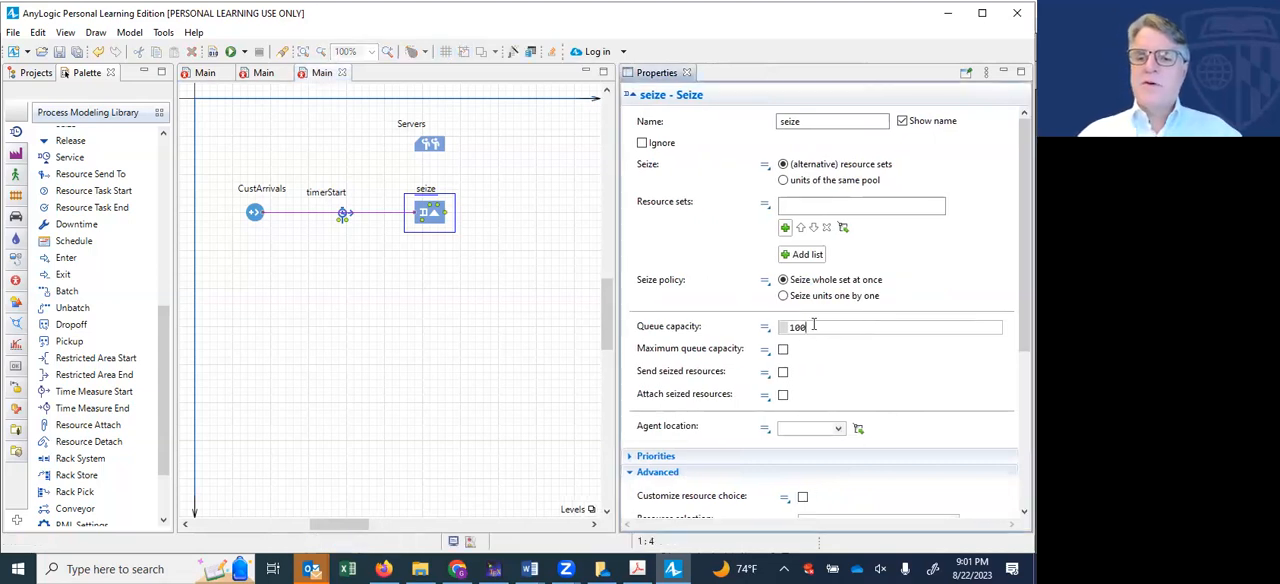
key("BackSpace")
key("BackSpace")
key("BackSpace")
type("3000")
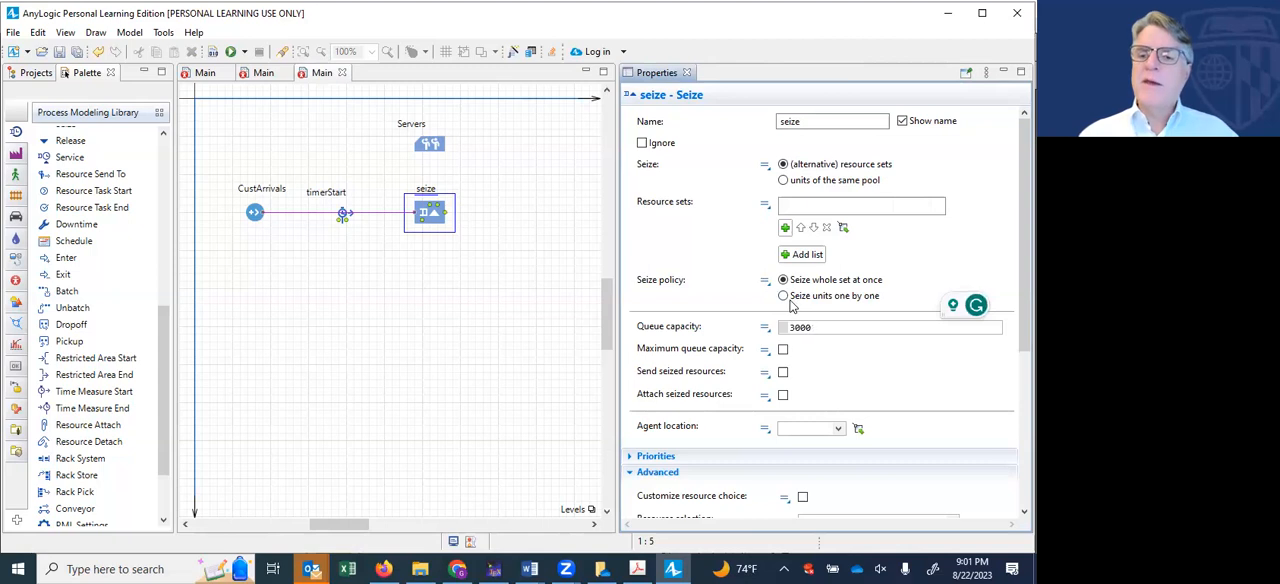
- Set the seize block's policy to seize units one by one and add Servers to its resource sets
left_click(785, 298)
left_click(785, 297)
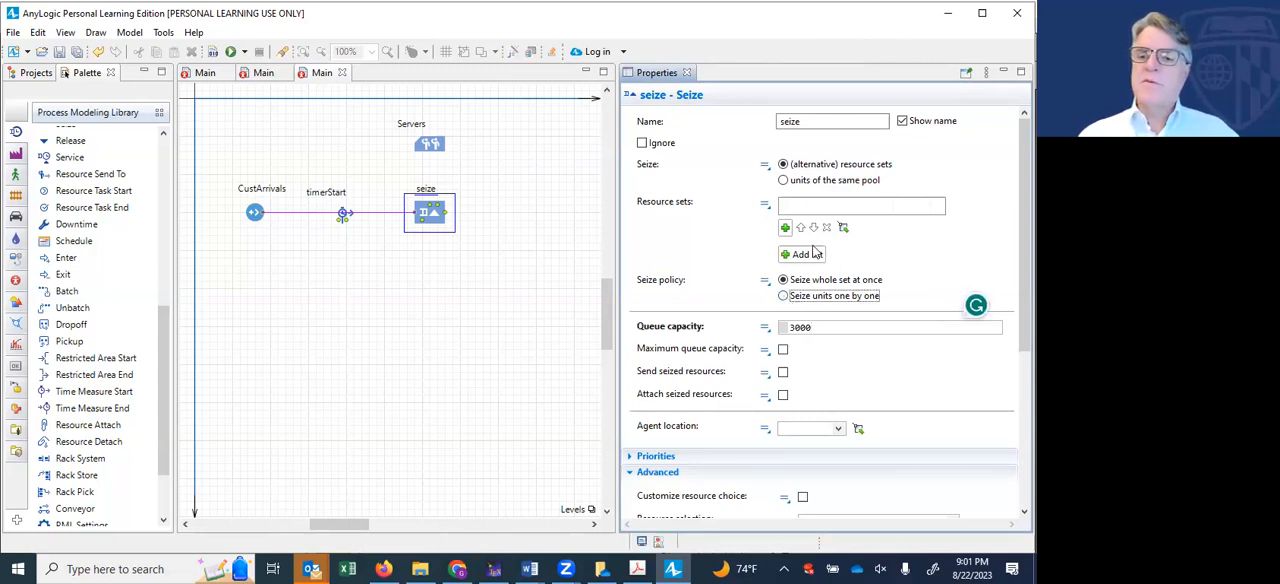
left_click(786, 229)
left_click(811, 250)
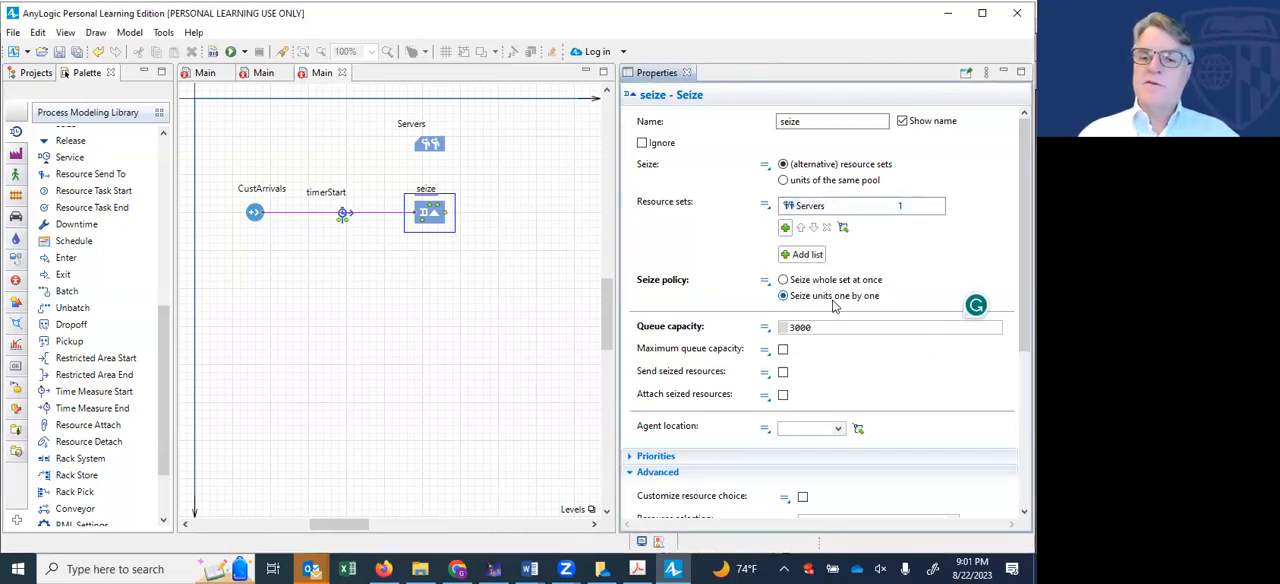
- Turn on forced statistics collection in the seize block's advanced properties
scroll(734, 345, "down", 3)
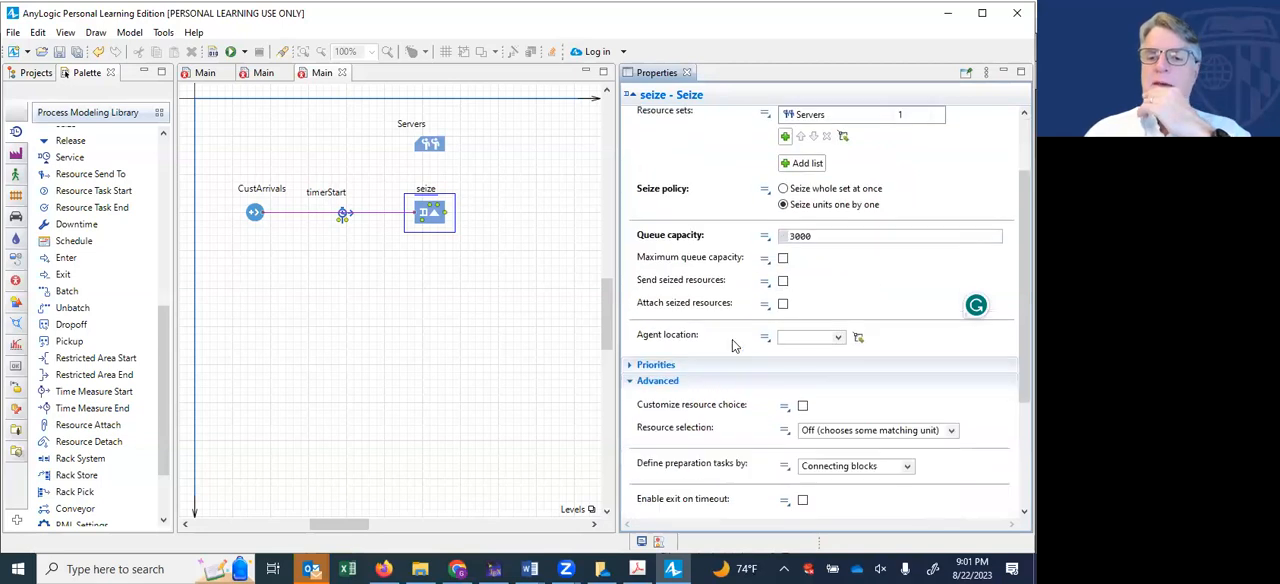
scroll(732, 345, "down", 2)
scroll(717, 352, "down", 1)
scroll(717, 352, "up", 3)
scroll(717, 352, "down", 4)
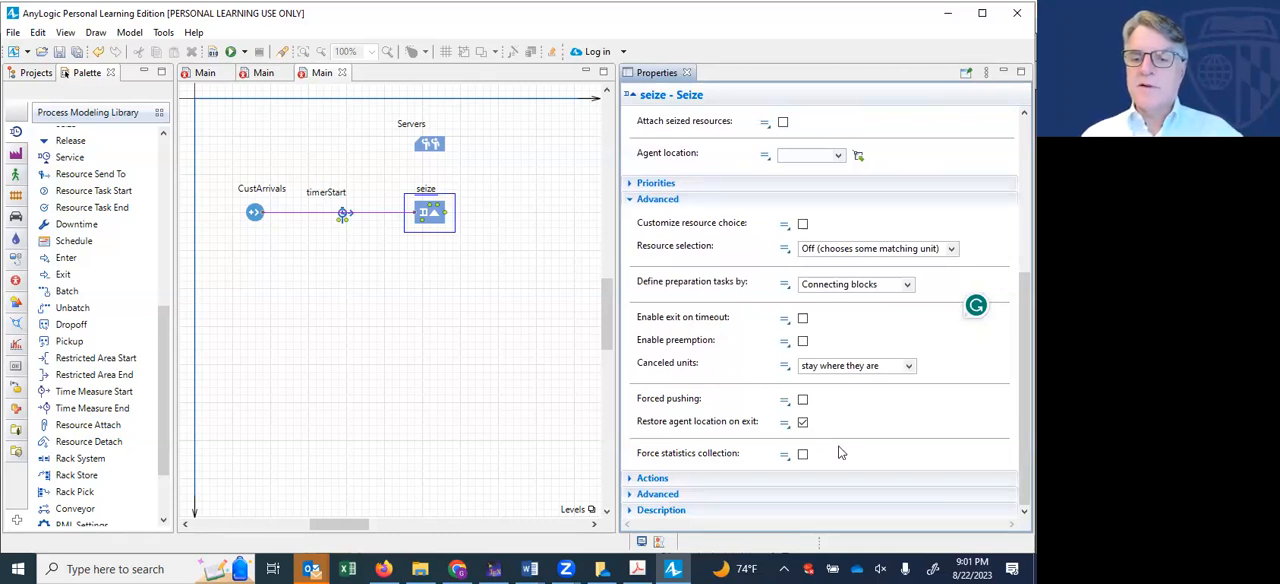
left_click(803, 456)
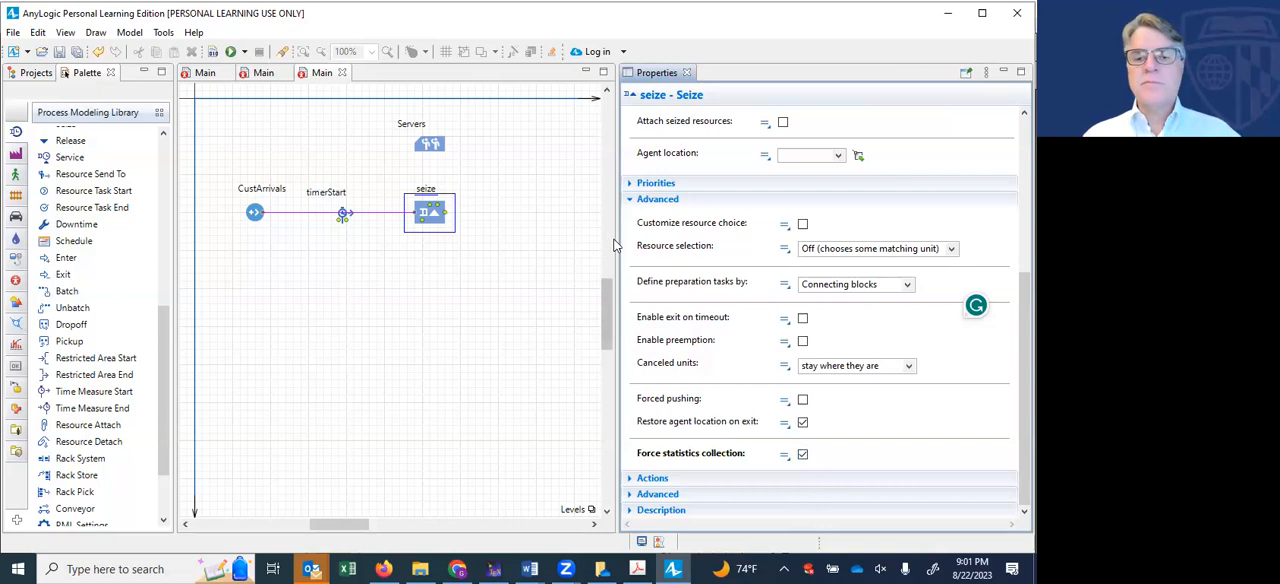
left_click_drag(618, 242, 779, 242)
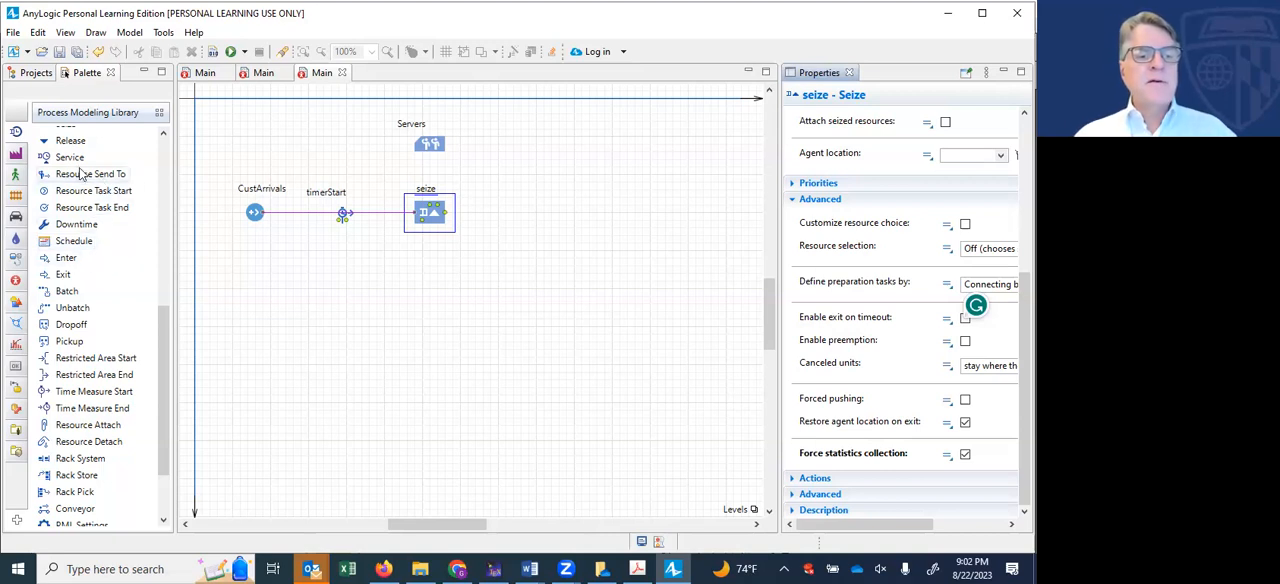
- Add a Delay block to the flowchart, connected to the output of the seize block
scroll(105, 230, "up", 6)
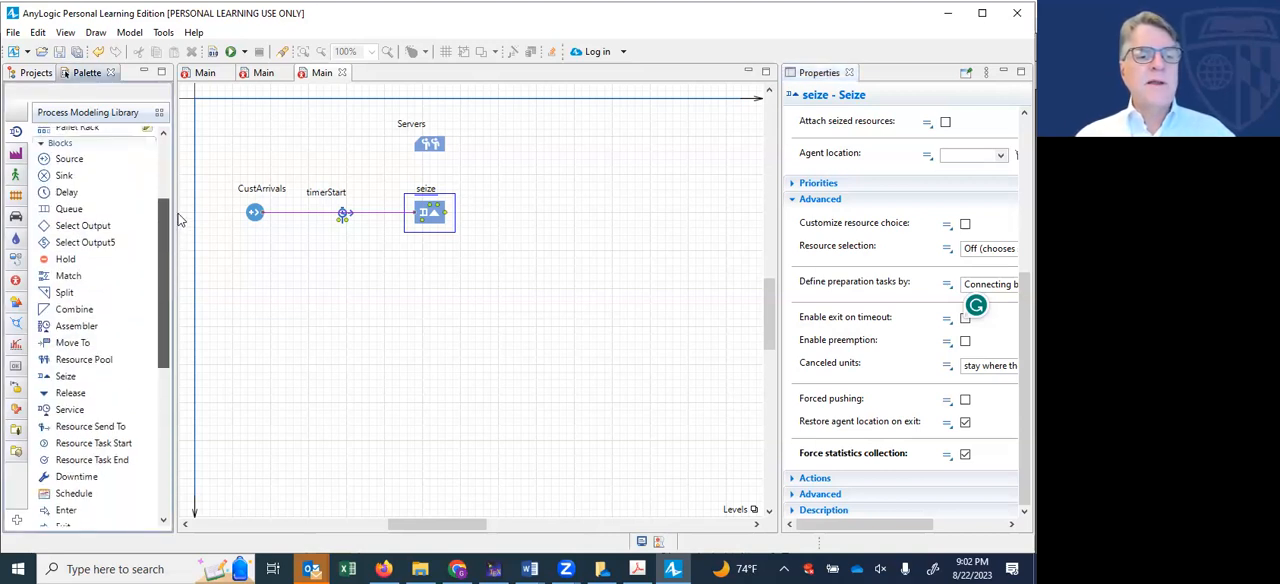
mouse_move(68, 216)
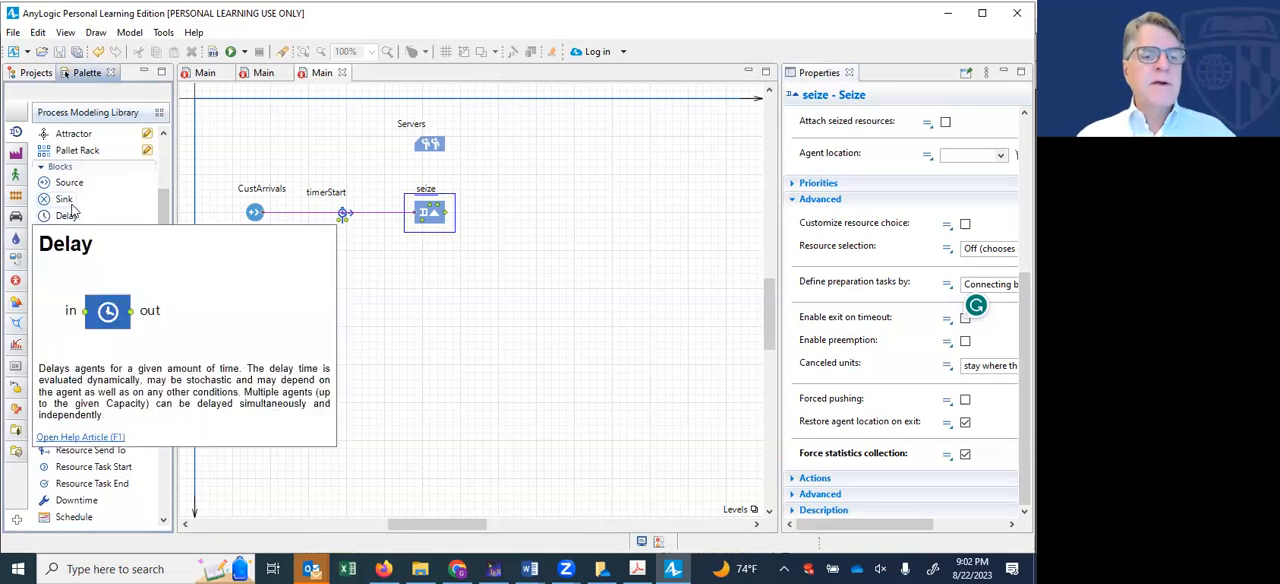
left_click_drag(66, 218, 516, 216)
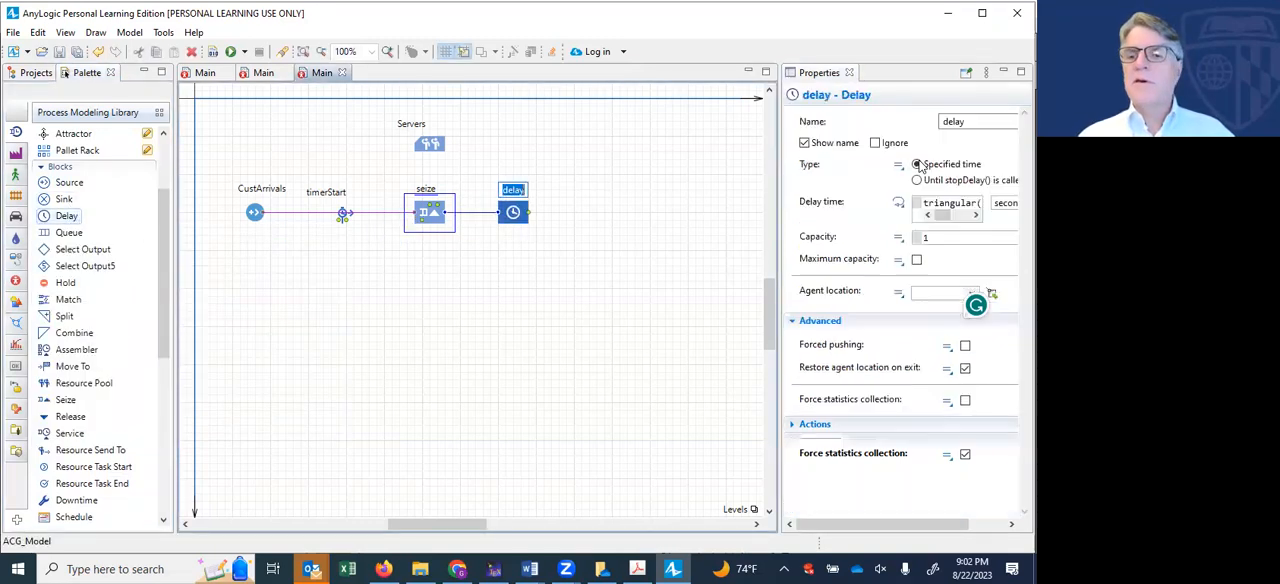
- Rename the Delay block as MakeCoffee and turn on its forced statistics collection
left_click(965, 122)
key("BackSpace")
key("BackSpace")
key("BackSpace")
key("BackSpace")
key("BackSpace")
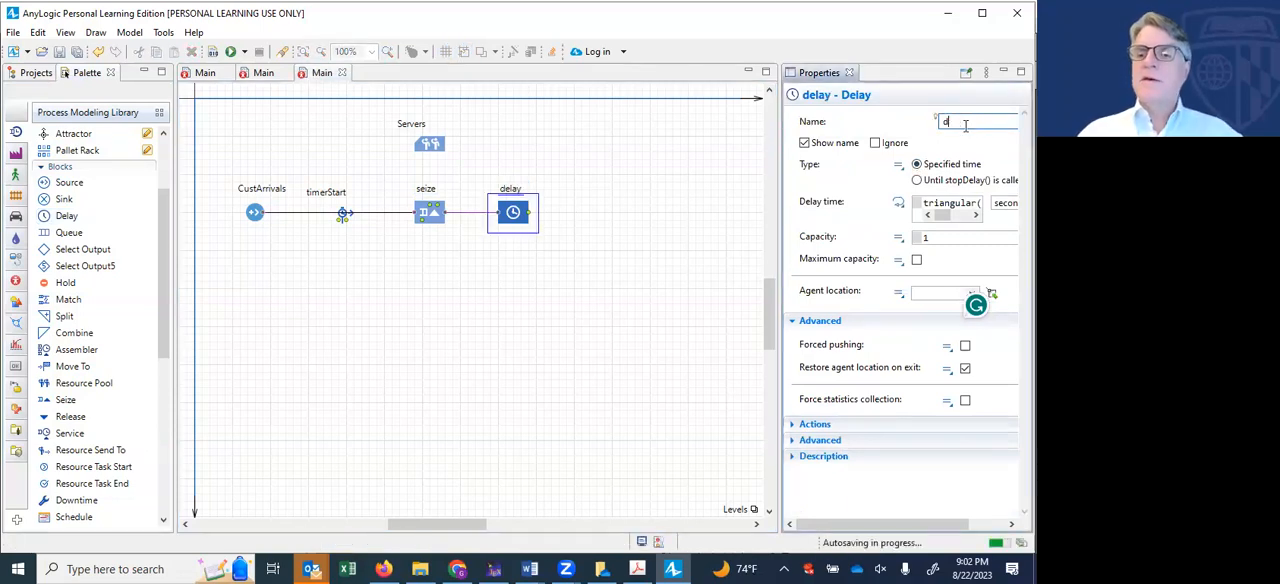
type("MakeCoffee")
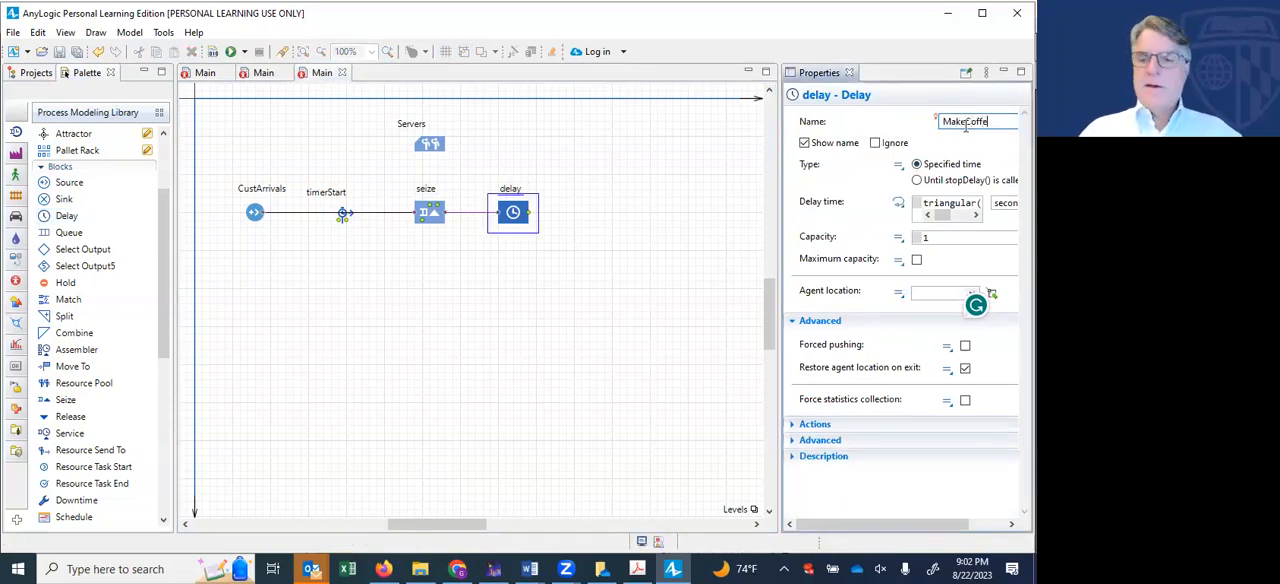
left_click(965, 401)
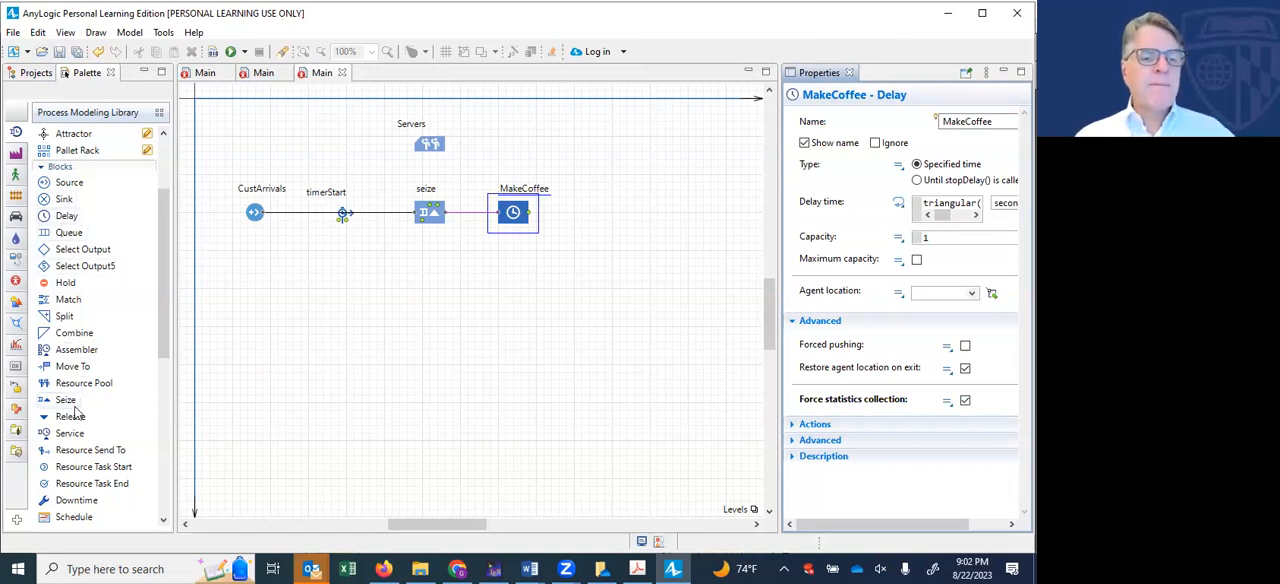
- Add a Release block connected after MakeCoffee, and name it releaseServetr
left_click_drag(73, 418, 598, 218)
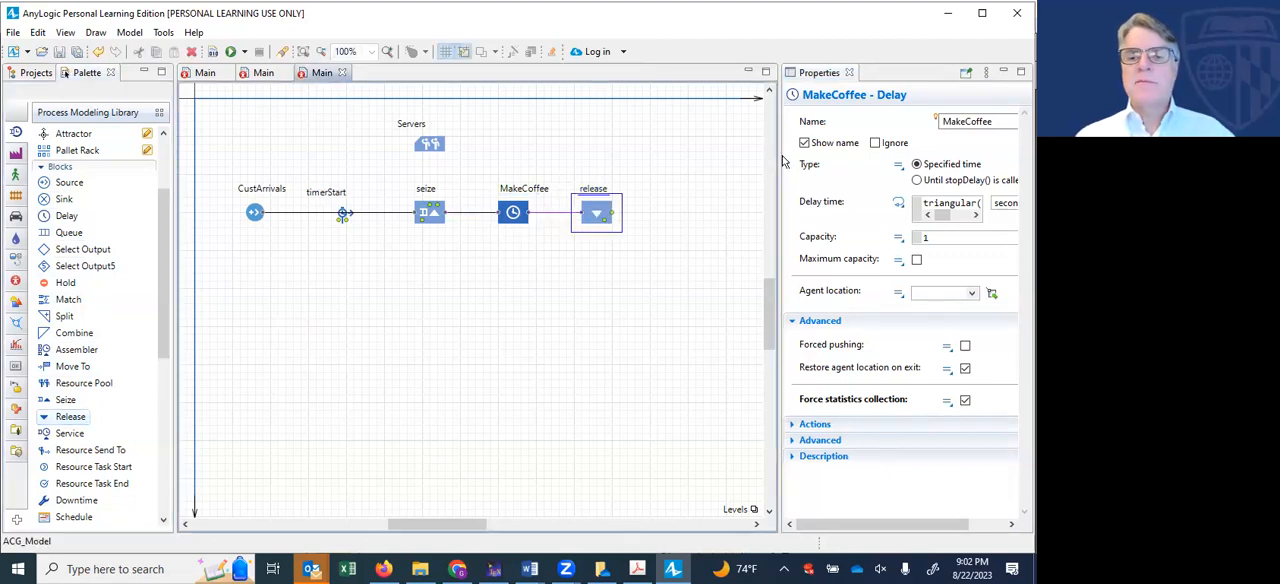
left_click(976, 121)
type("Servetr")
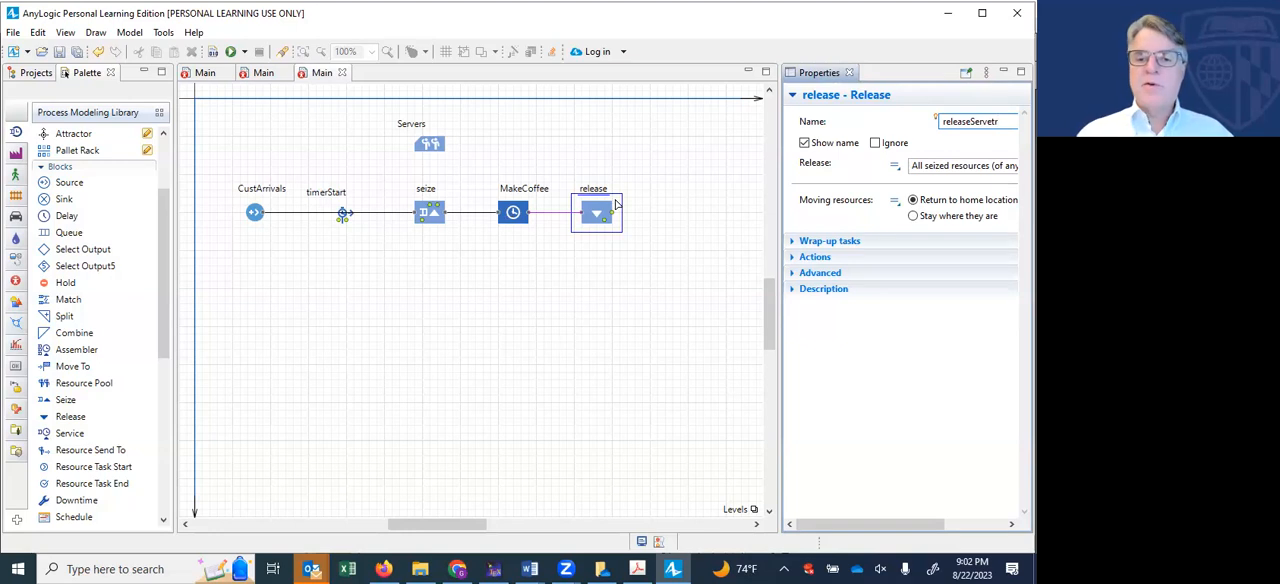
mouse_move(605, 216)
left_mouse_down()
mouse_move(655, 225)
mouse_move(613, 220)
left_mouse_up()
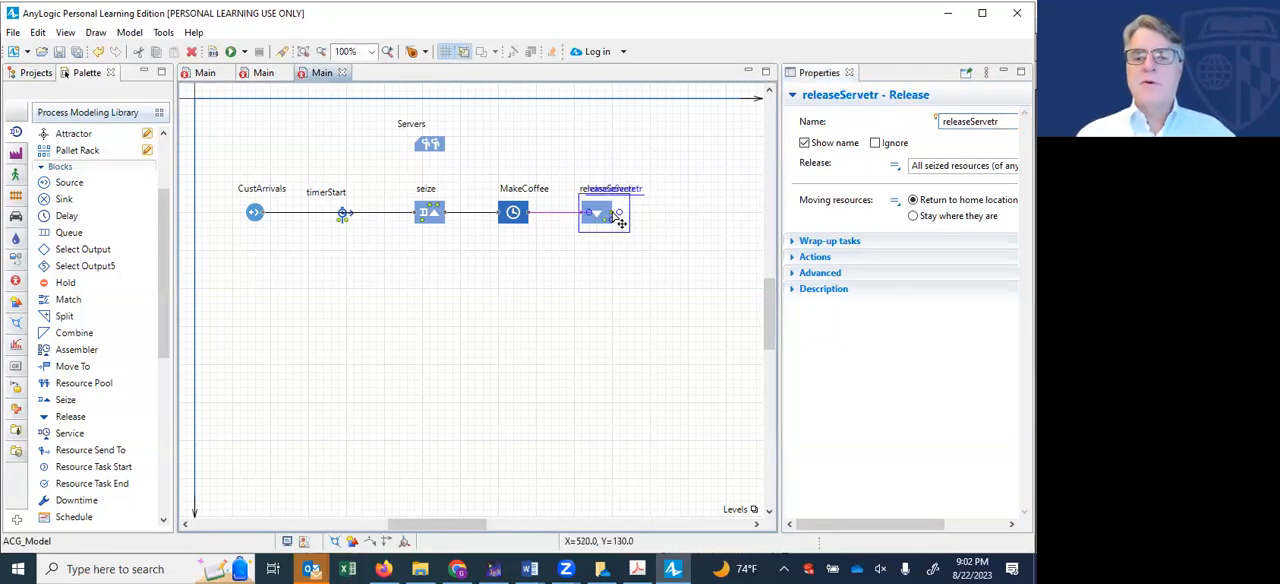
- Add a Sink block connected after releaseServetr, name it Custsink, and move it further along to leave a gap between the two
left_click_drag(60, 202, 685, 219)
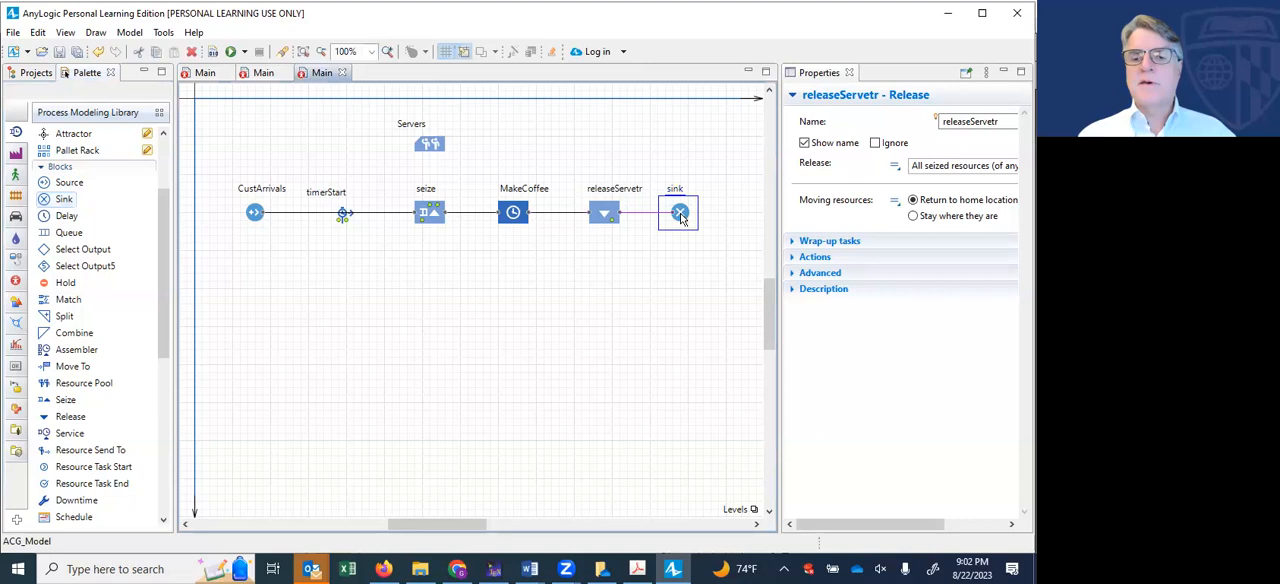
left_click(942, 122)
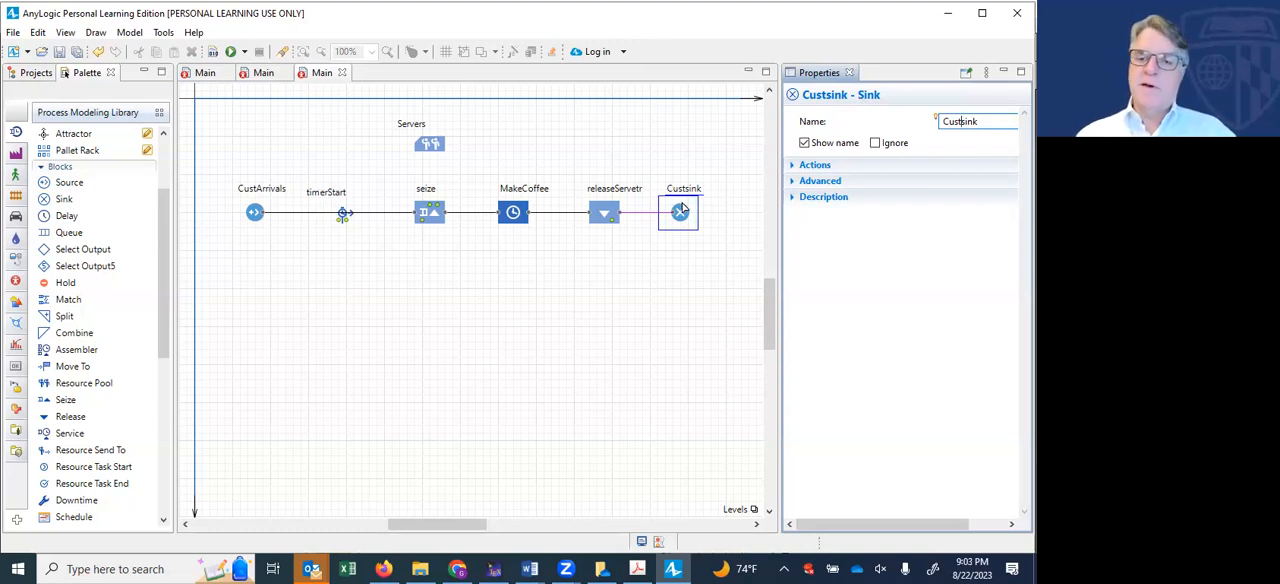
left_click_drag(679, 211, 733, 212)
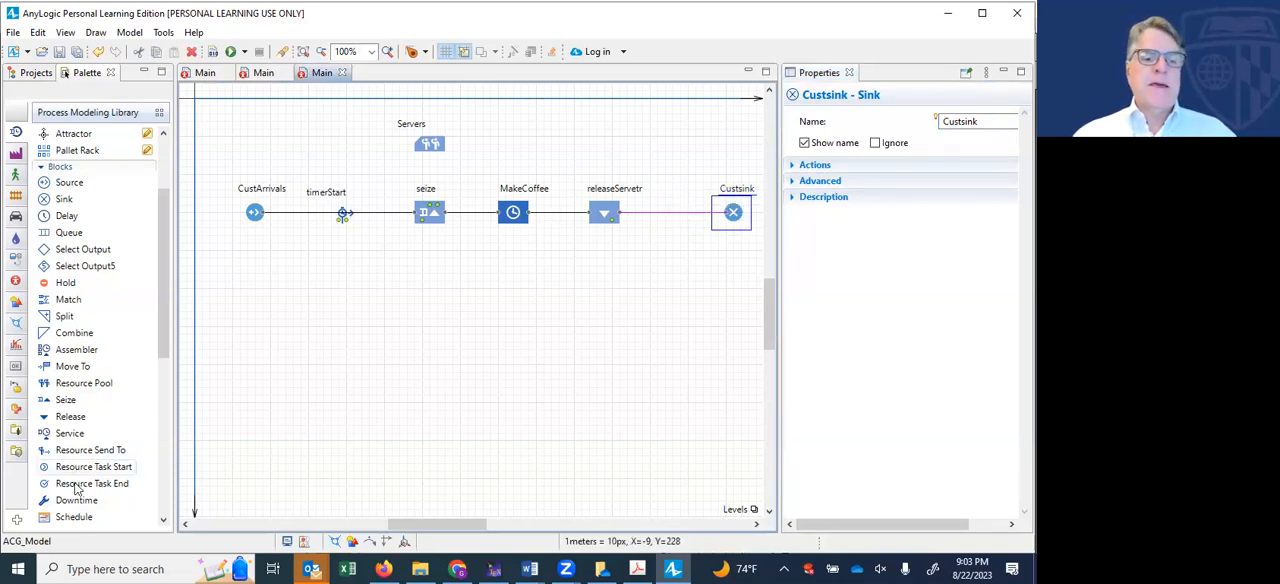
- Insert a Time Measure End block on the connection between the release block and Custsink, and name it timerEnd
mouse_move(76, 488)
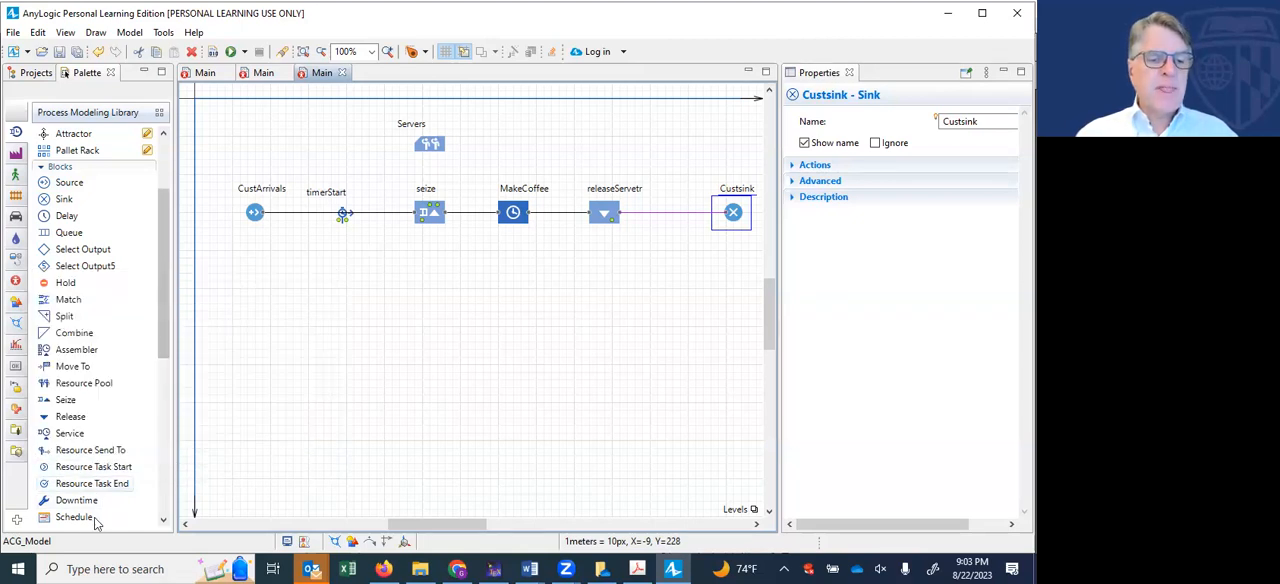
left_click_drag(164, 353, 166, 362)
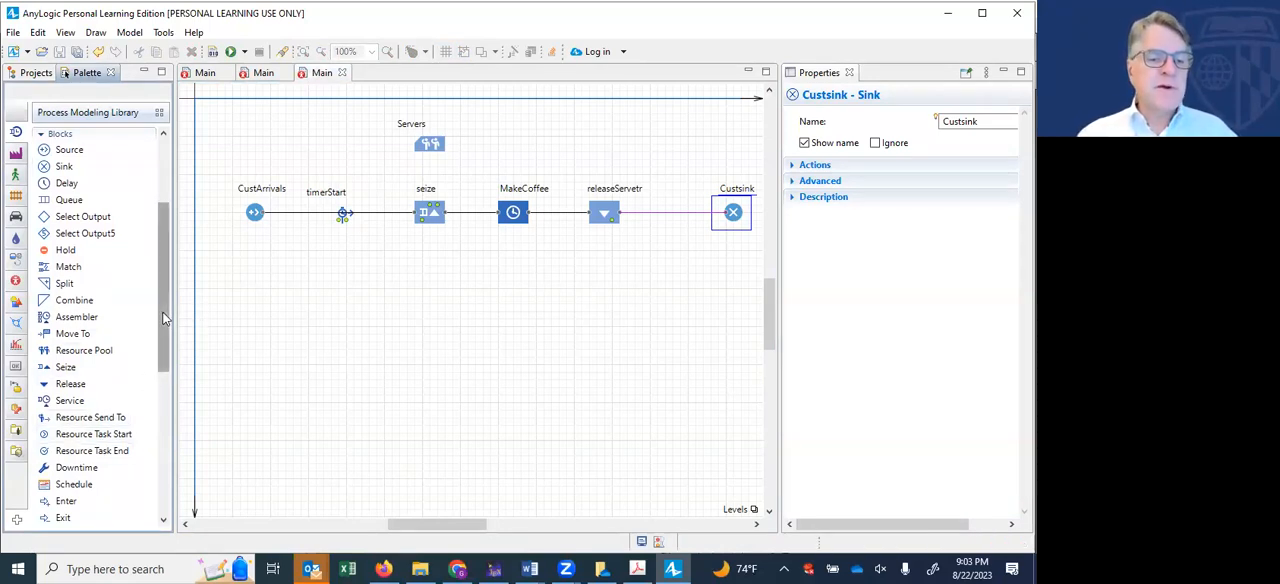
scroll(160, 337, "down", 1)
left_click_drag(161, 325, 167, 440)
left_click_drag(84, 418, 672, 210)
left_click(993, 121)
key("BackSpace")
key("BackSpace")
key("BackSpace")
key("BackSpace")
key("BackSpace")
key("BackSpace")
key("BackSpace")
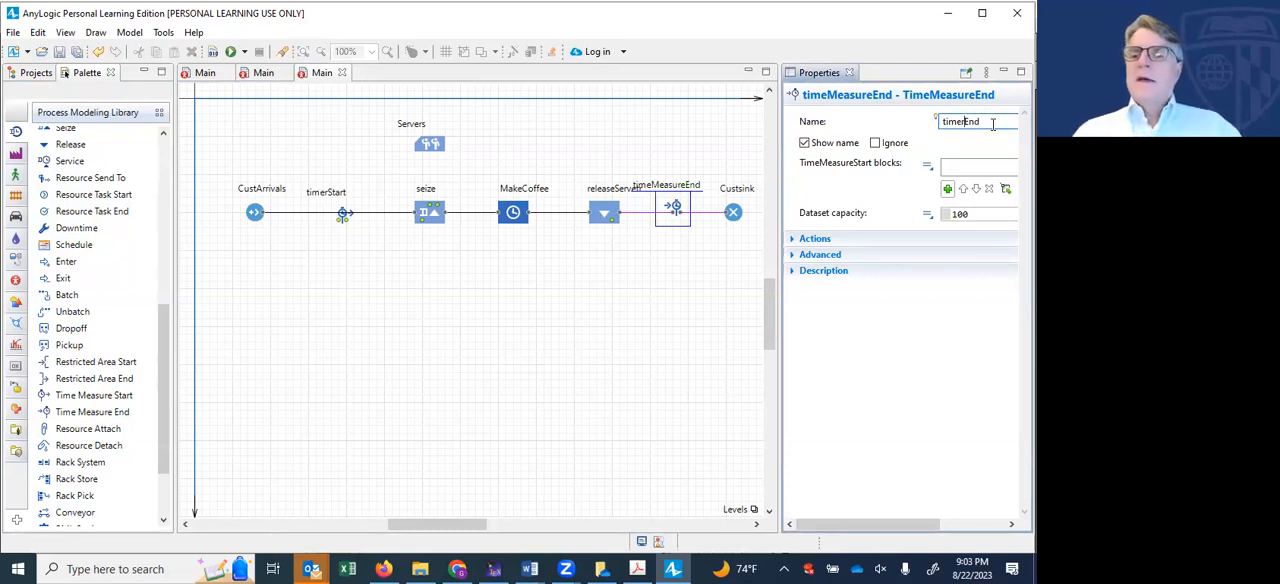
- Link timerEnd to the timerStart block and shift it closer to Custsink
left_click(948, 189)
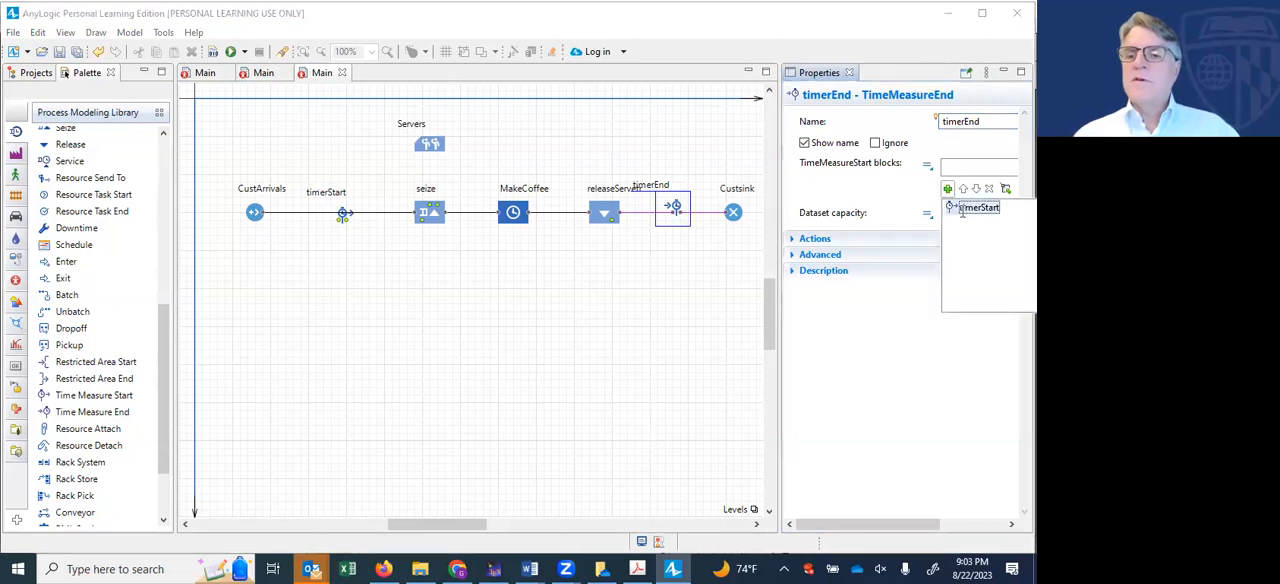
left_click(975, 208)
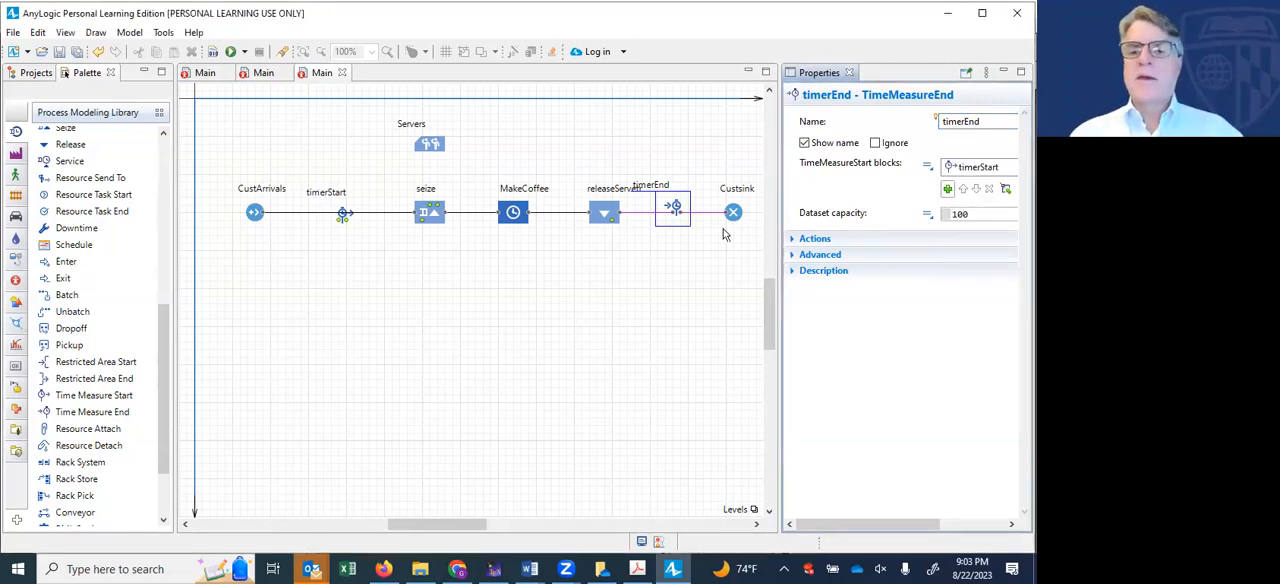
left_click_drag(708, 227, 708, 226)
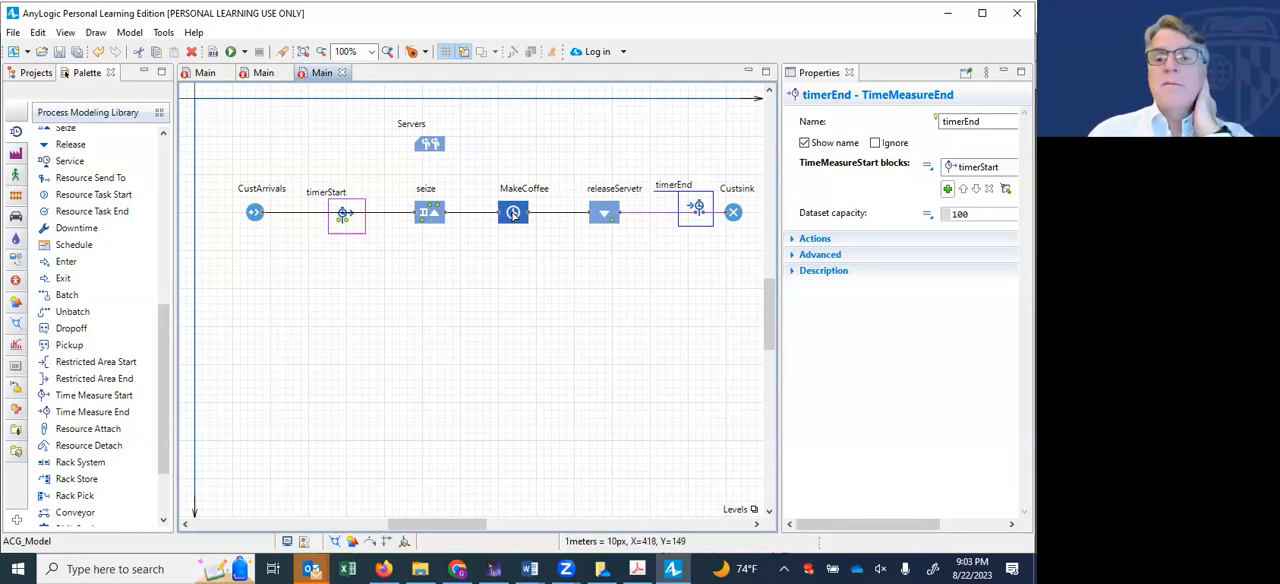
- Correct the name of the Release block to releaseServer
left_click(602, 216)
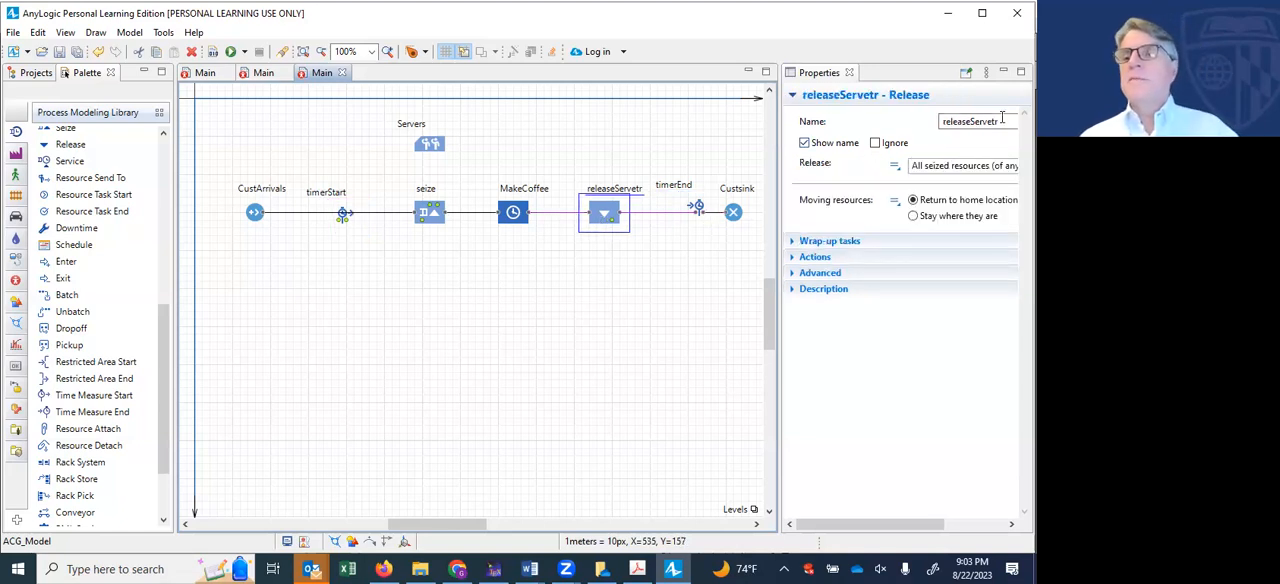
left_click(995, 121)
key("BackSpace")
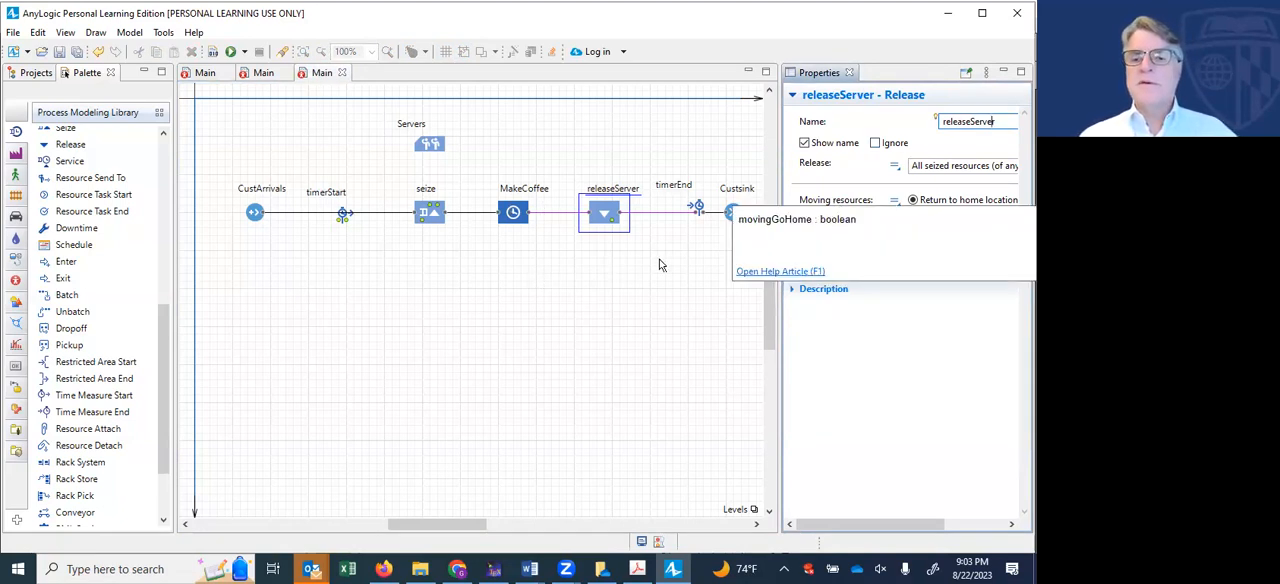
- Replace the delay time of MakeCoffee with the expression normal(0,infinity,90,20)
left_click(514, 210)
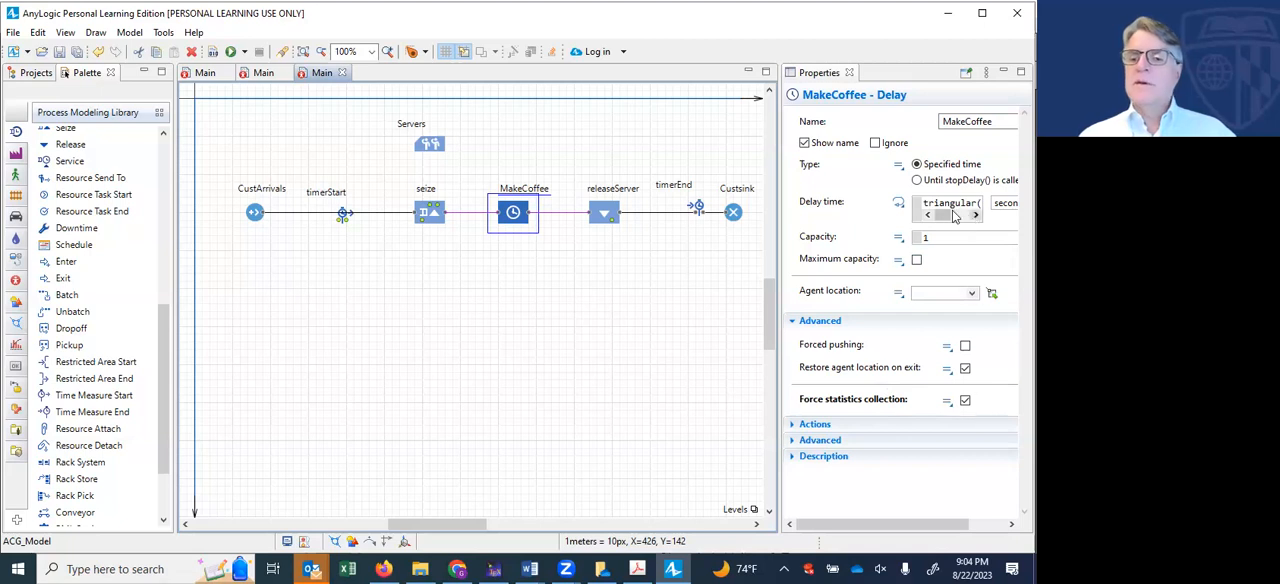
left_click(940, 204)
key("BackSpace")
key("BackSpace")
key("BackSpace")
key("BackSpace")
key("BackSpace")
key("BackSpace")
key("BackSpace")
key("BackSpace")
key("BackSpace")
key("BackSpace")
type("normal(")
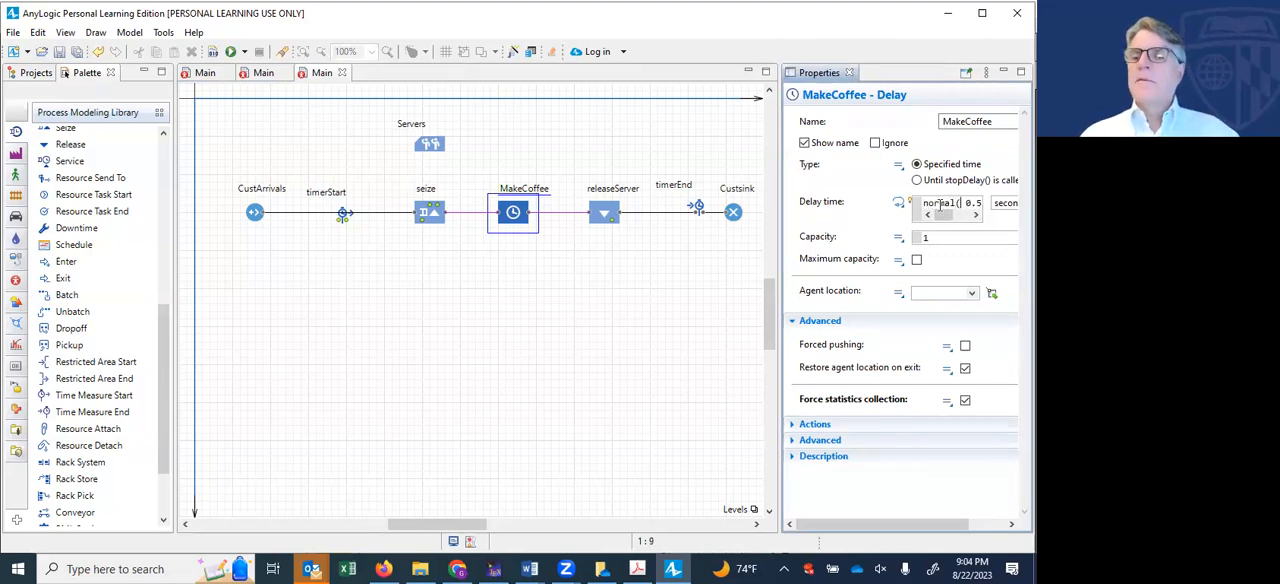
type("0,")
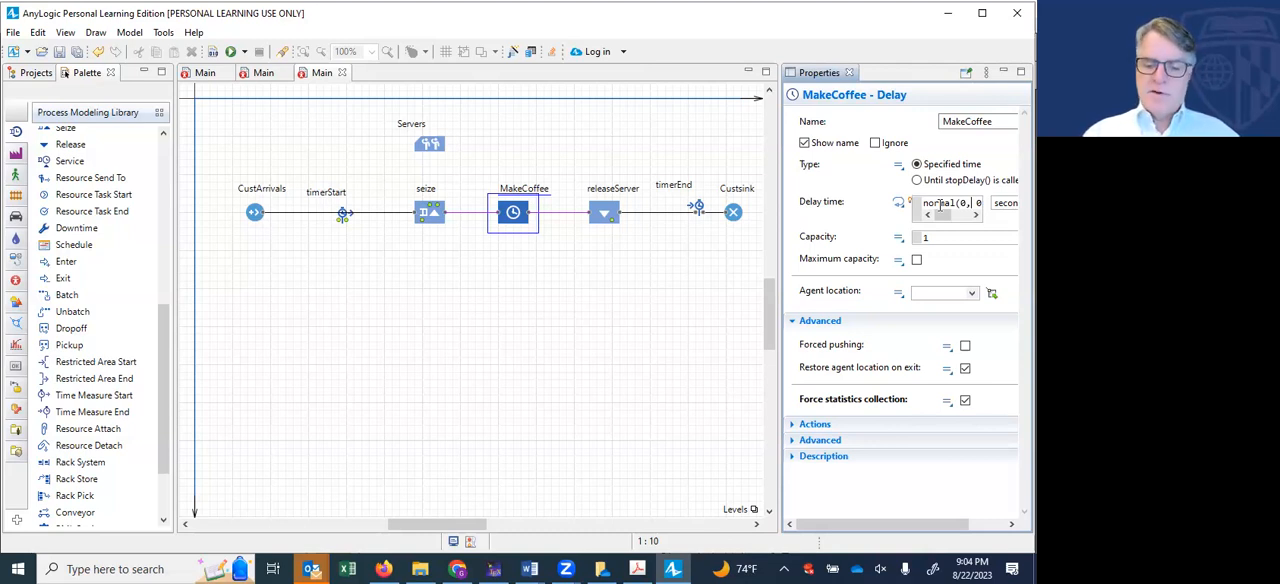
type("infinity0")
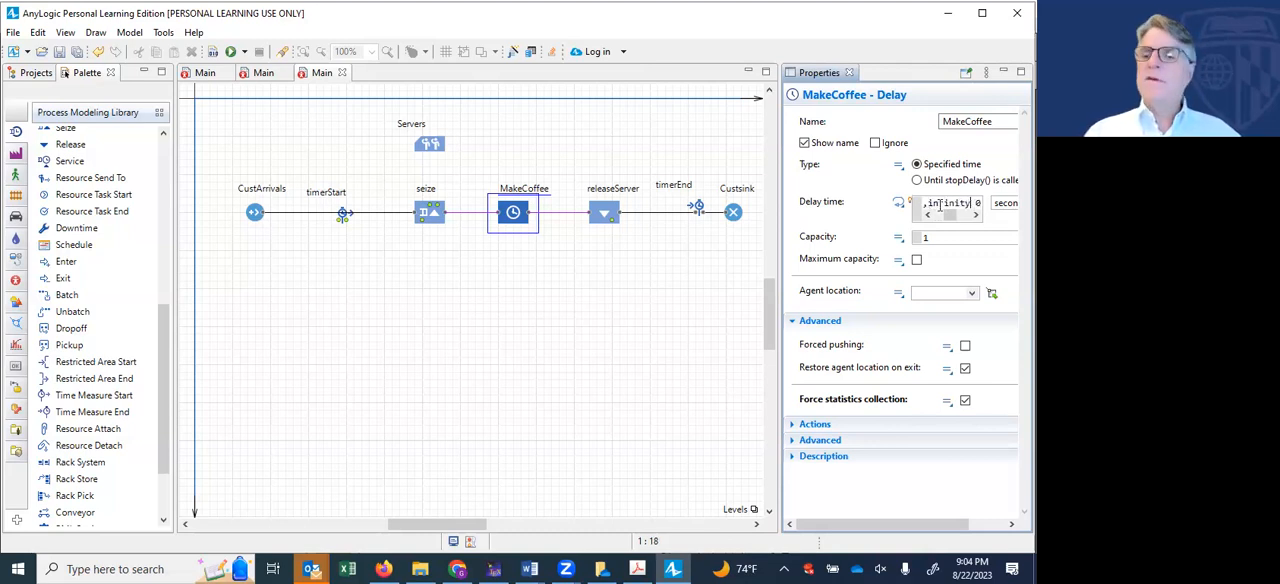
type(",90, 0.5, 1, 1")
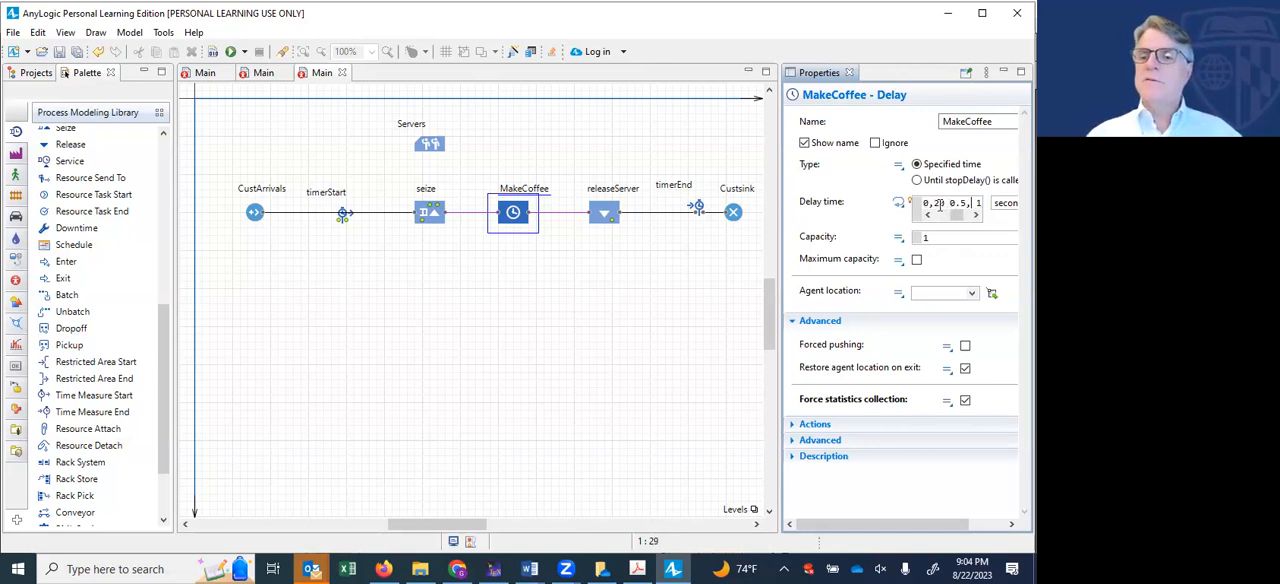
type(".5")
key("BackSpace")
key("BackSpace")
key("BackSpace")
key("BackSpace")
key("BackSpace")
key("BackSpace")
key("BackSpace")
key("BackSpace")
key("BackSpace")
key("BackSpace")
key("BackSpace")
key("BackSpace")
key("BackSpace")
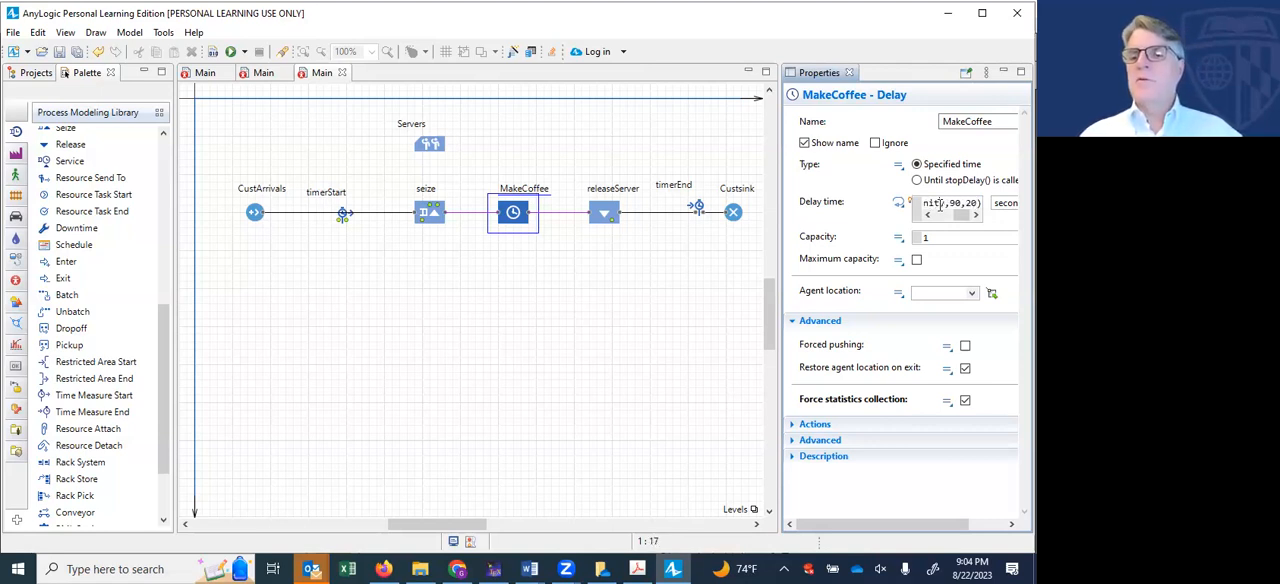
left_click_drag(778, 230, 608, 237)
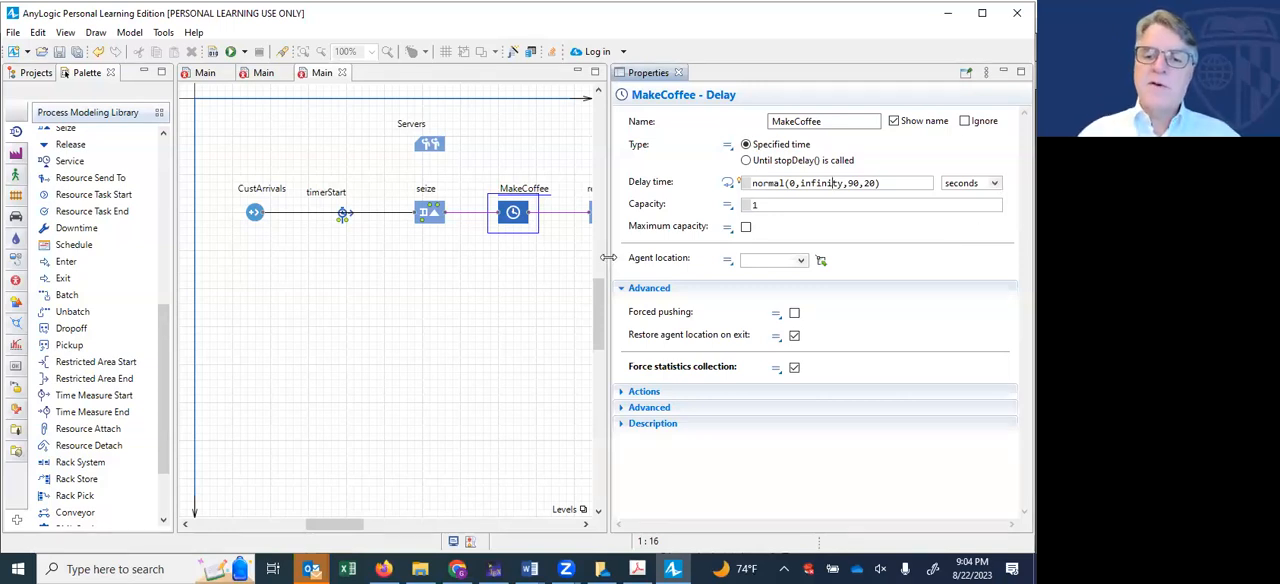
left_click_drag(607, 257, 808, 257)
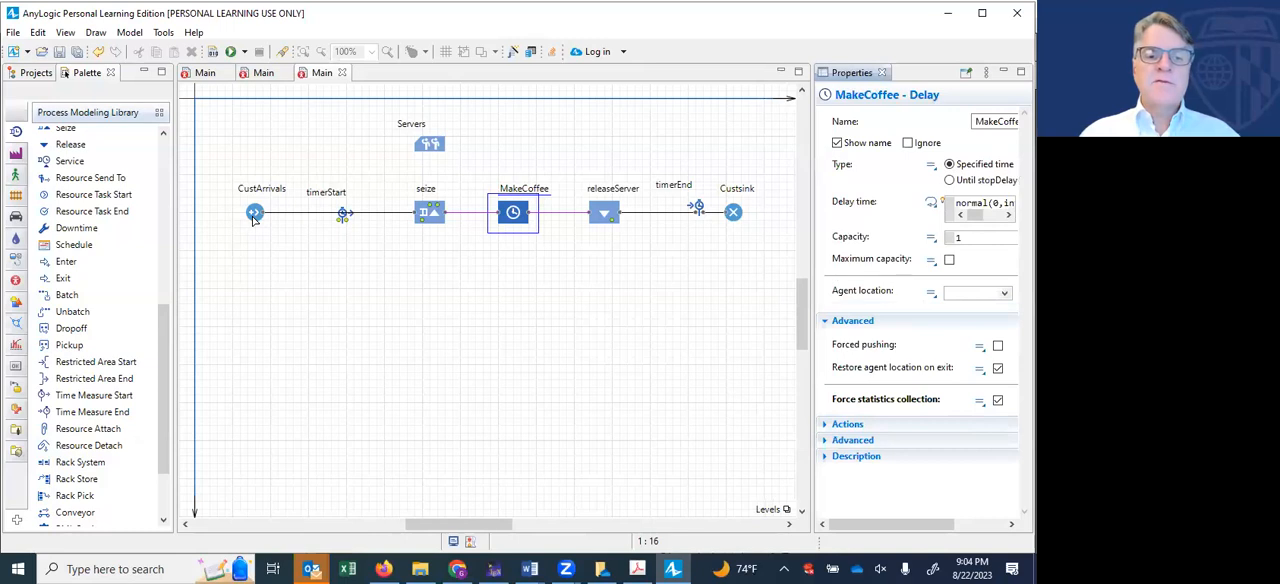
- Change the arrival rate unit of CustArrivals to per hour
left_click(252, 215)
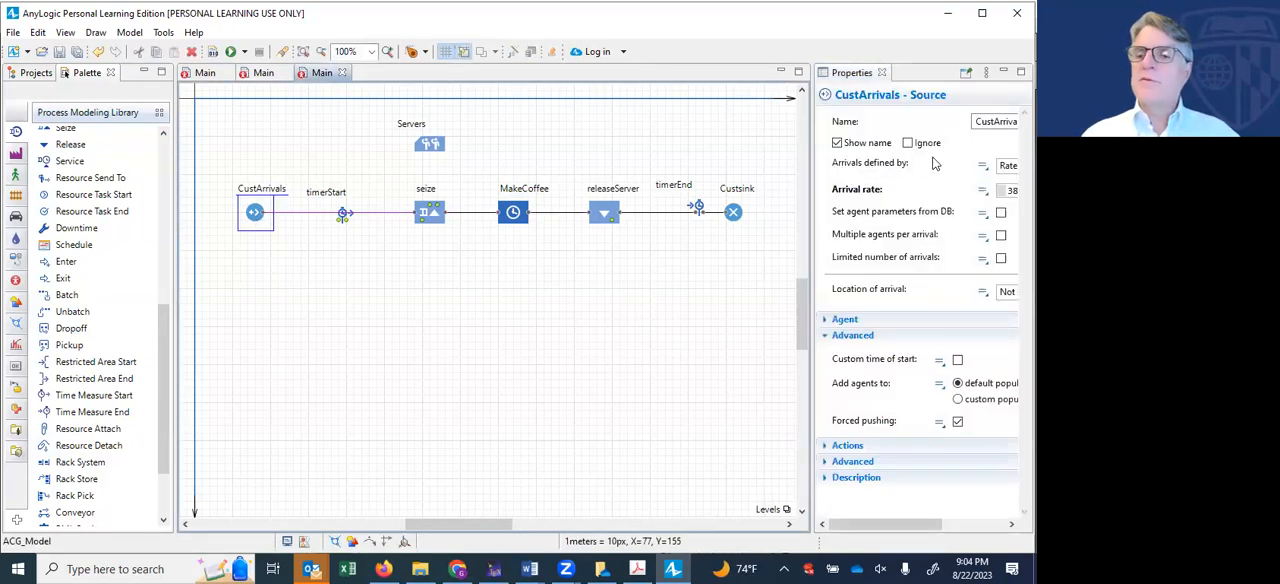
left_click_drag(810, 291, 678, 290)
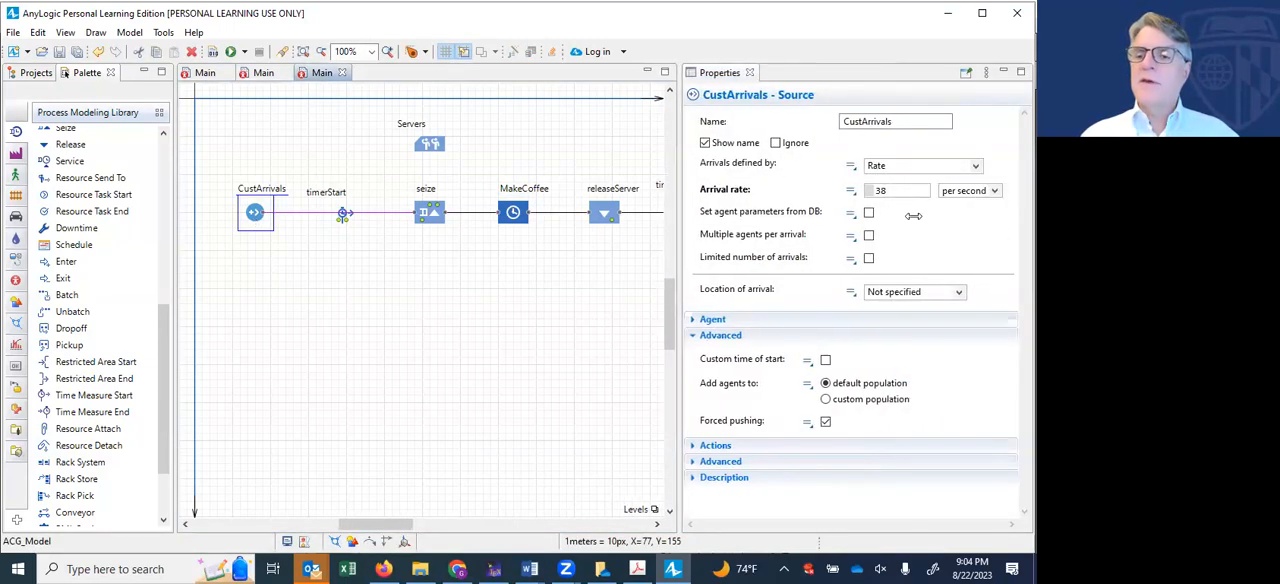
left_click(994, 191)
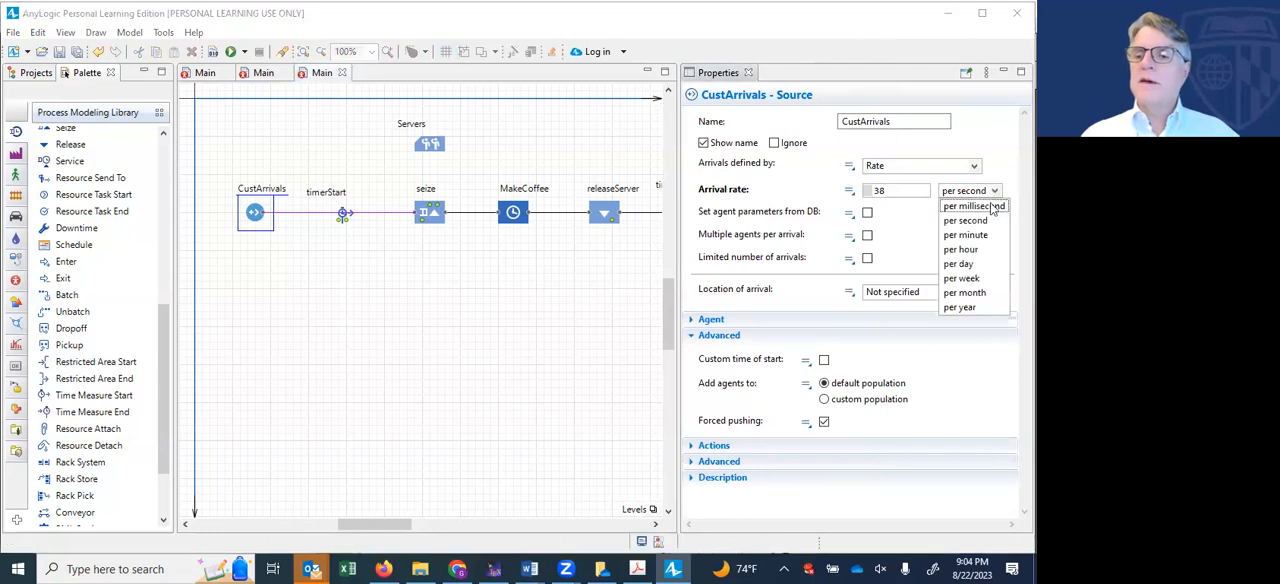
left_click(965, 250)
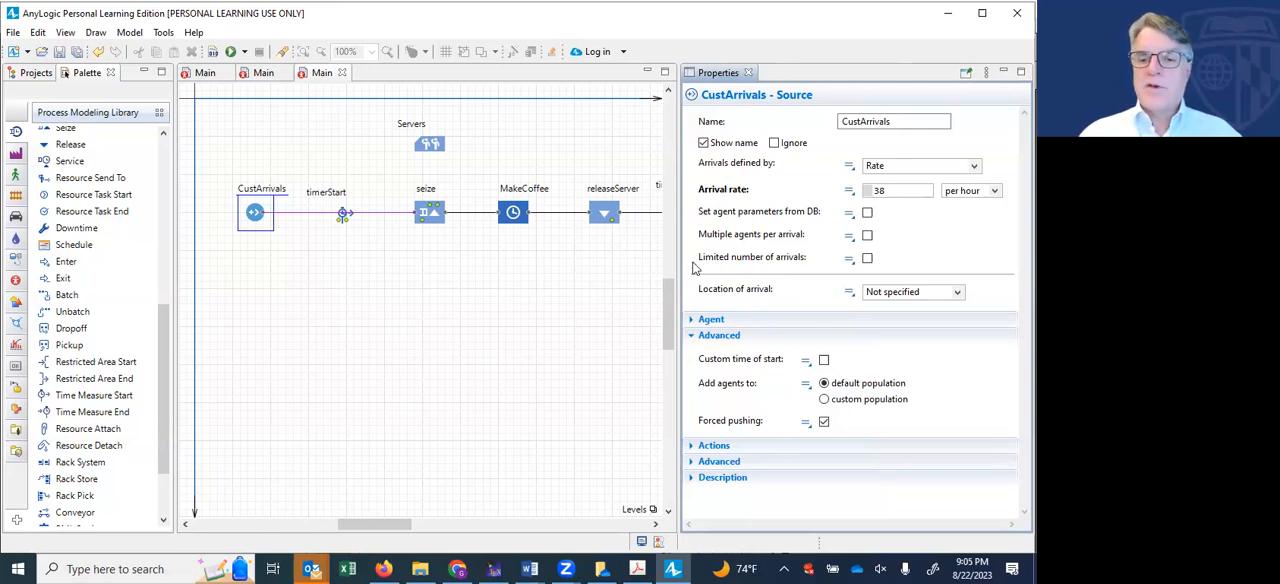
left_click_drag(678, 269, 799, 274)
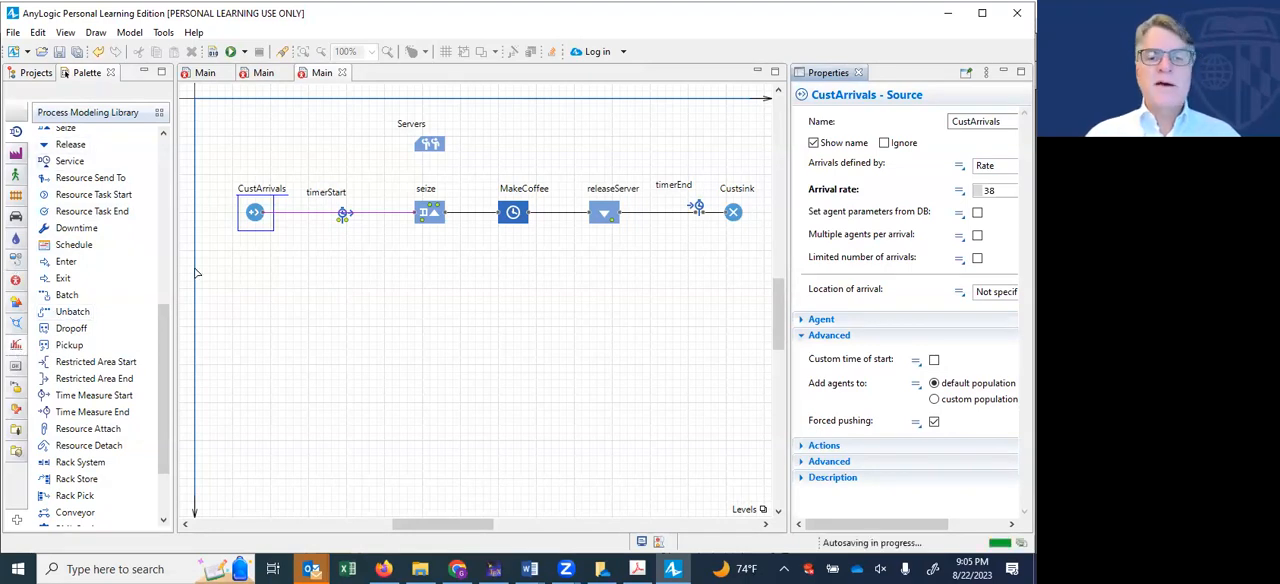
- Add a Statistics element beside the Servers resource pool and name it ServerUtil
left_click(16, 345)
left_click_drag(62, 167, 468, 146)
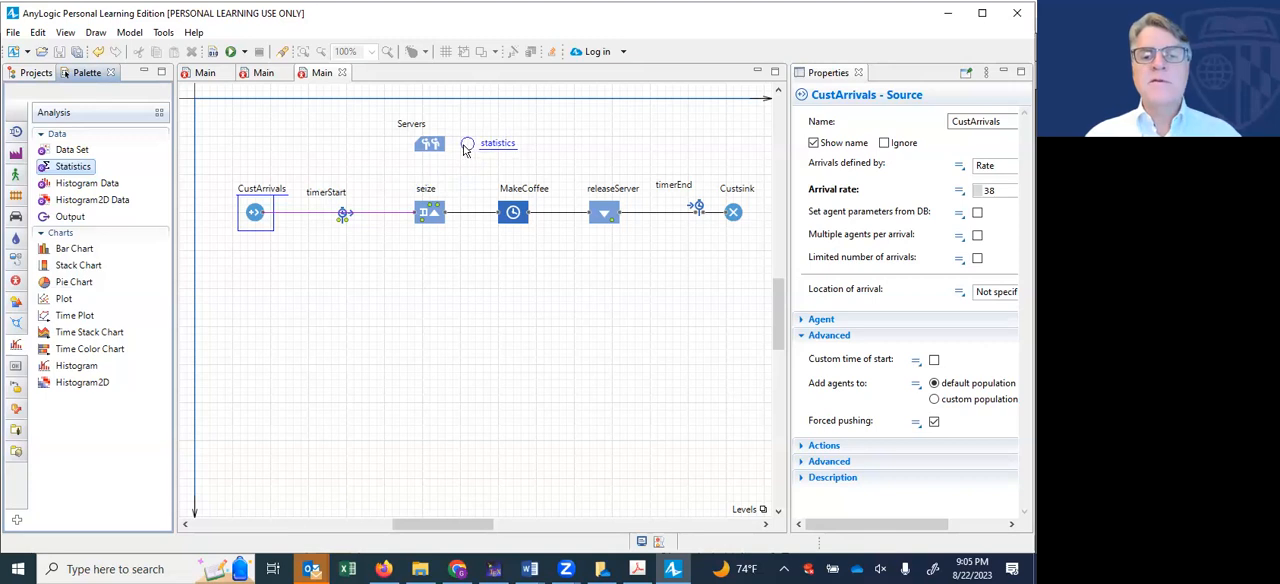
left_click(801, 120)
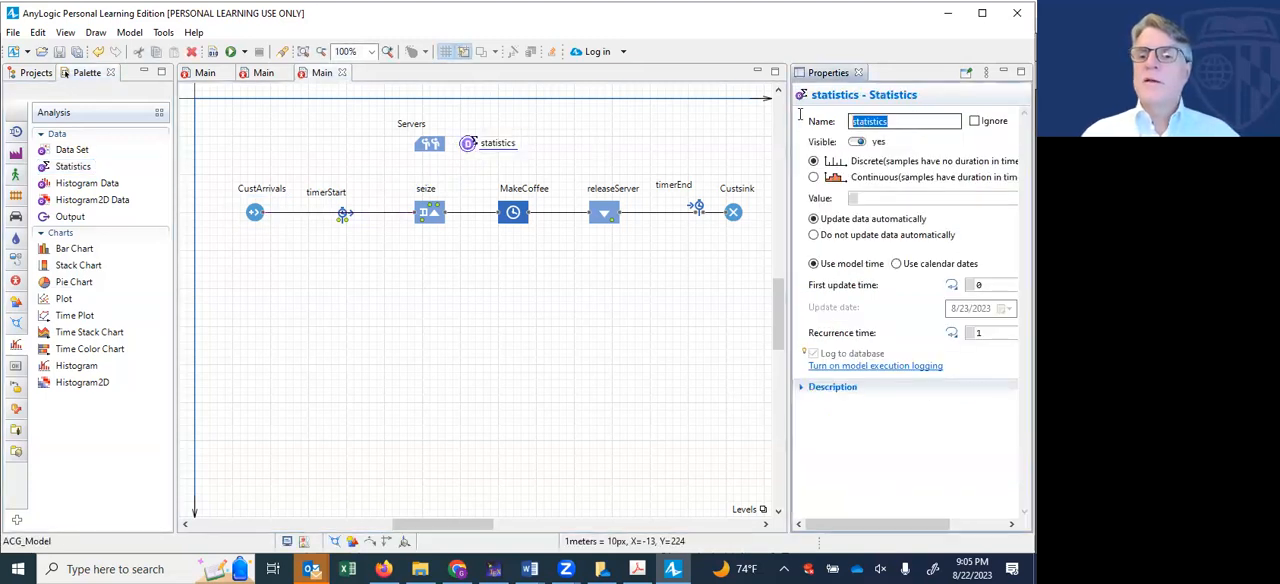
type("ServerUti")
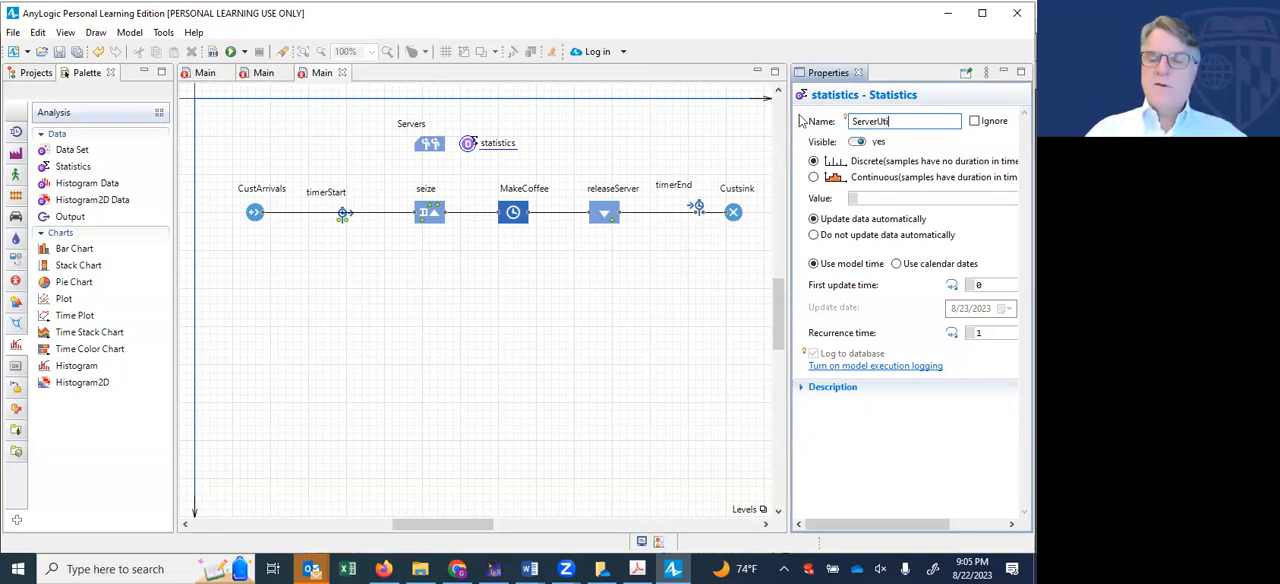
type("l")
- Make the ServerUtil statistics continuous and set its value to Servers.utilization()
left_click(813, 177)
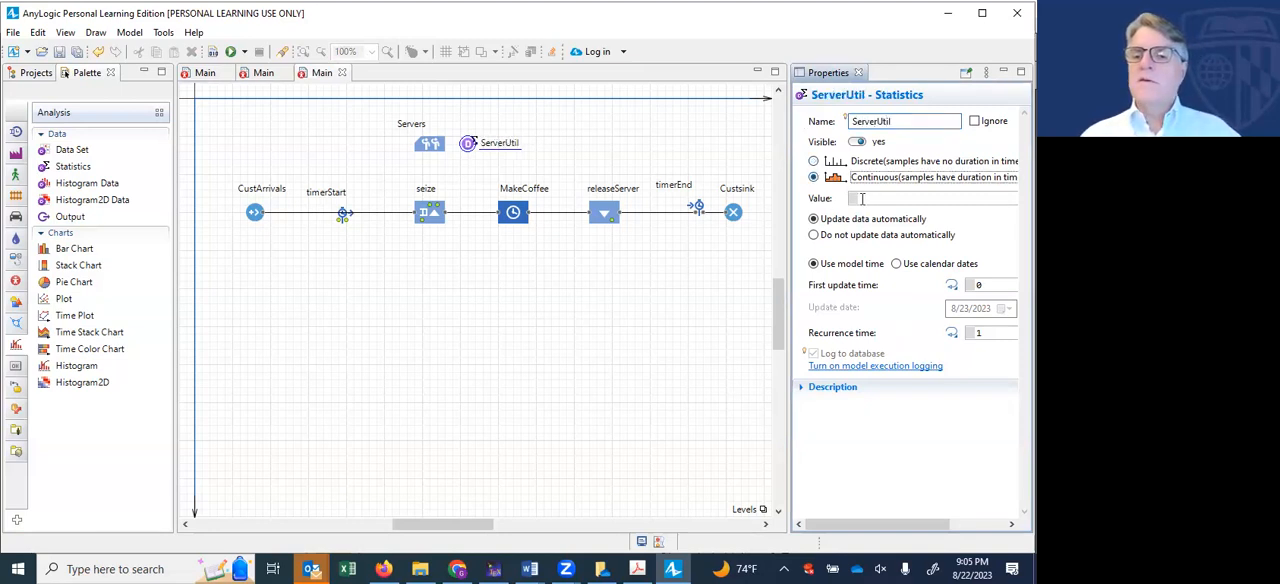
left_click(865, 198)
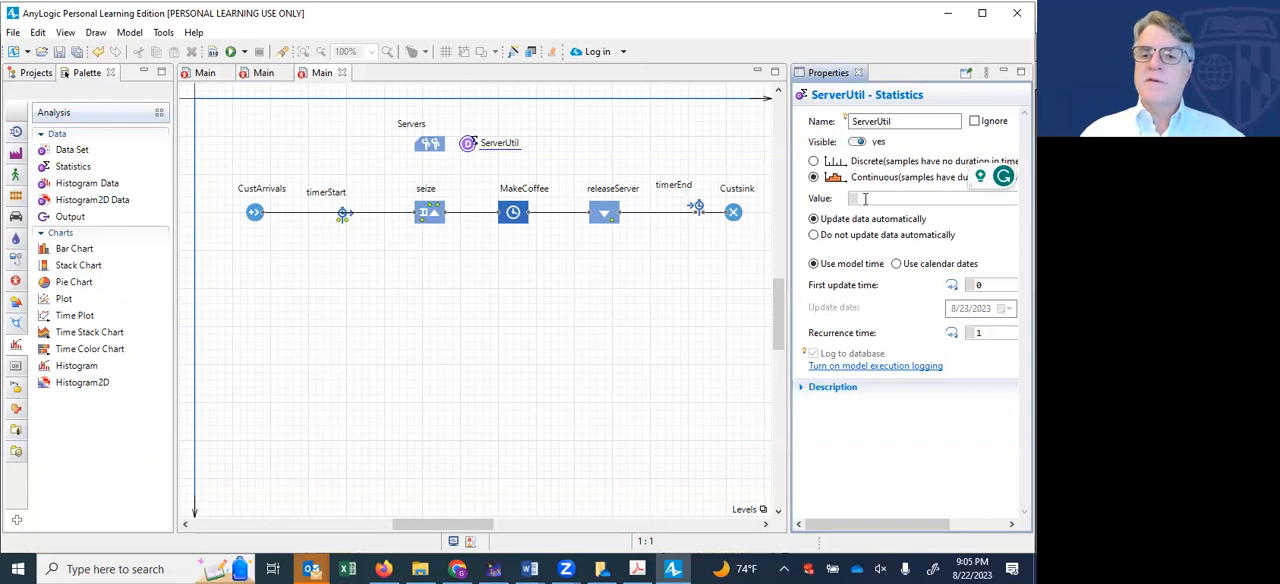
type("Servers.utilization()")
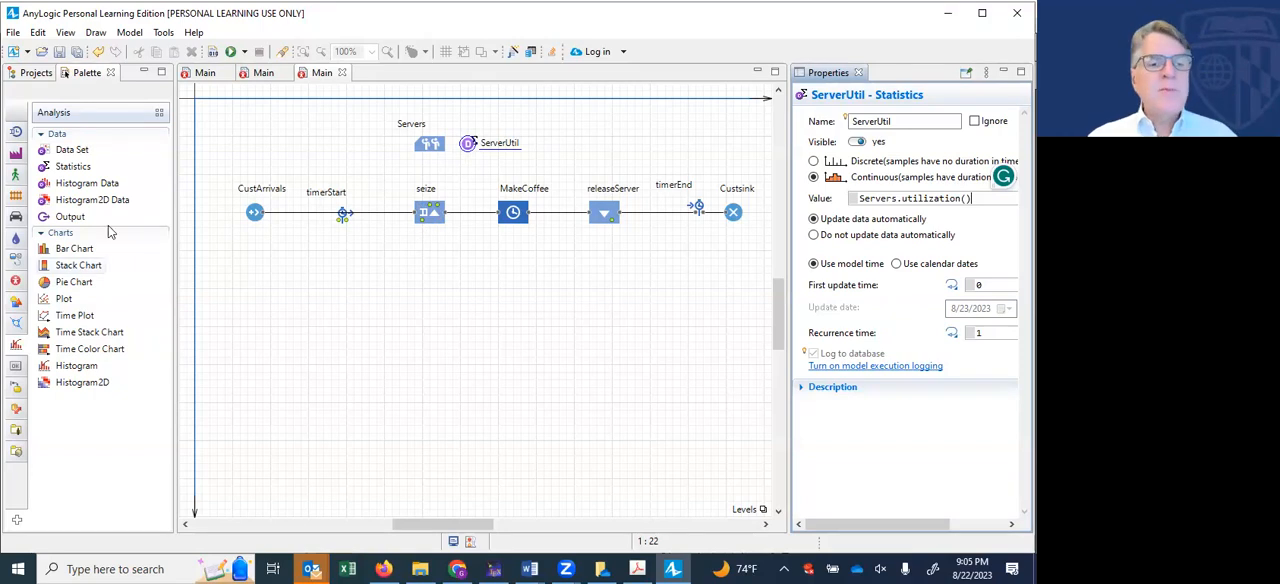
- Add a Statistics element below the seize block, name it Lq, and make it continuous
left_click_drag(70, 167, 422, 250)
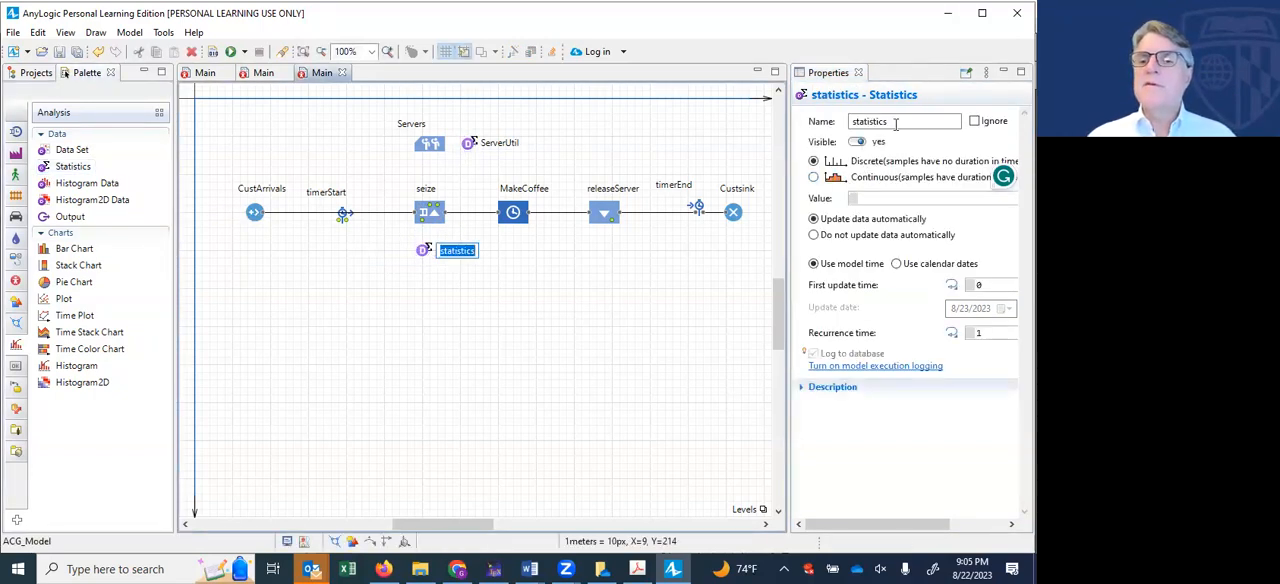
type("Lo")
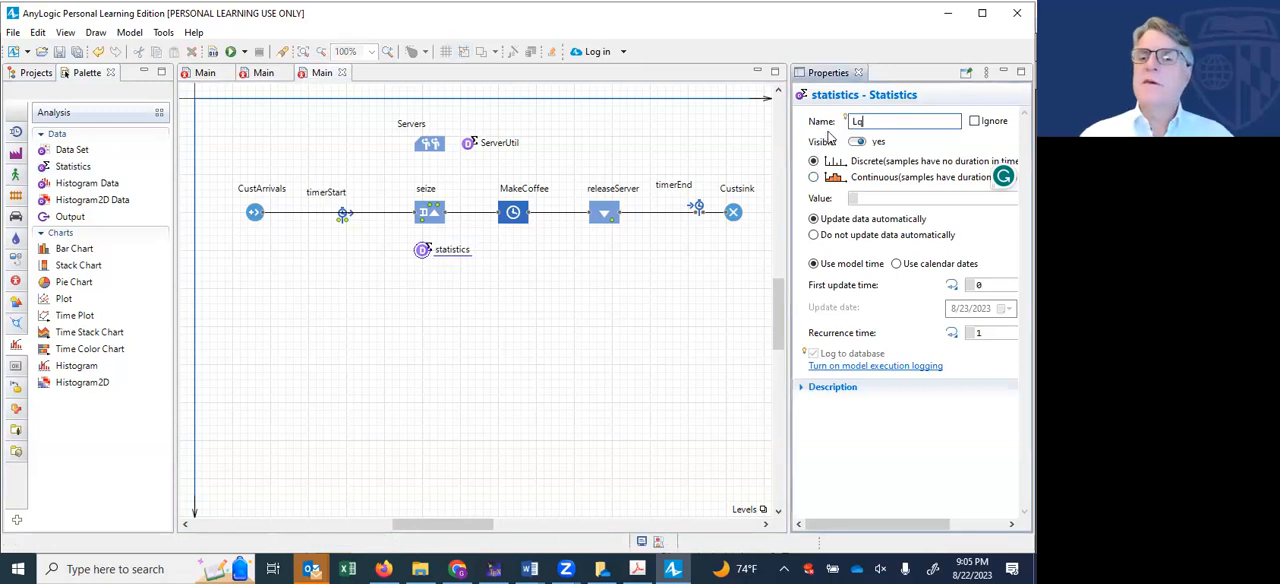
left_click(814, 177)
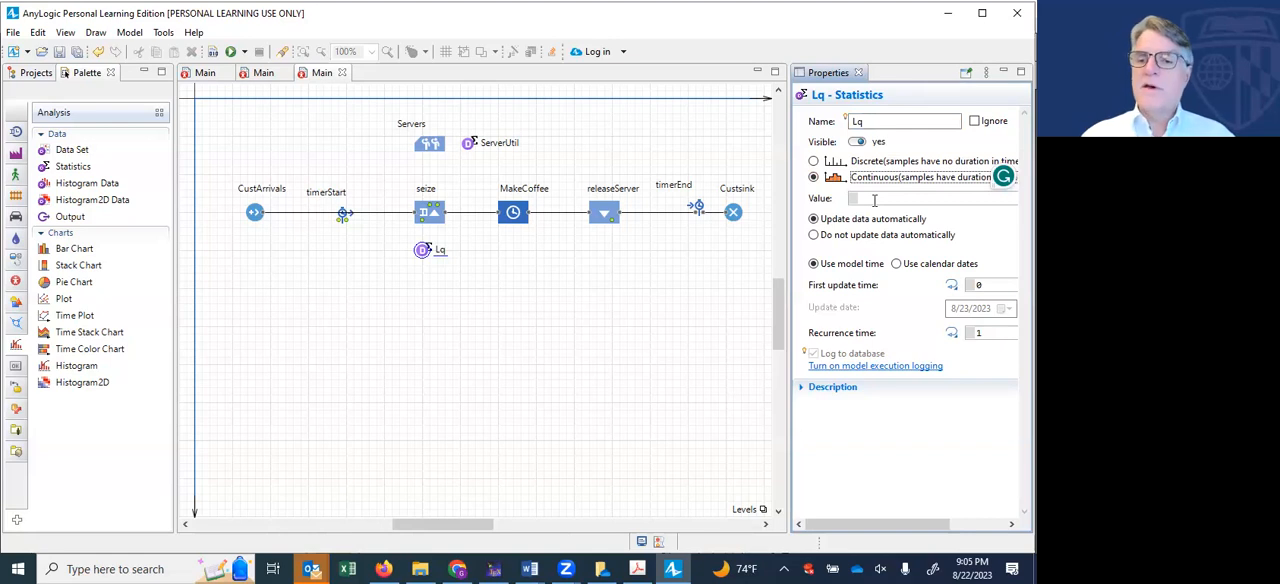
- Set the value expression of the Lq statistics to seiseSerever.size()
left_click(874, 199)
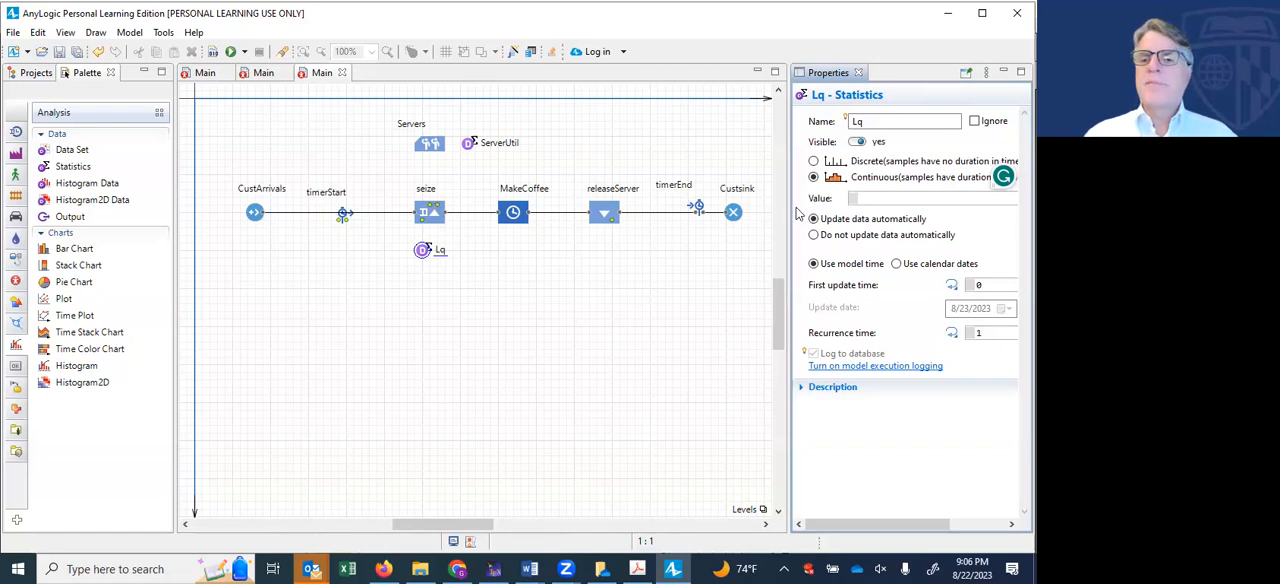
type("s")
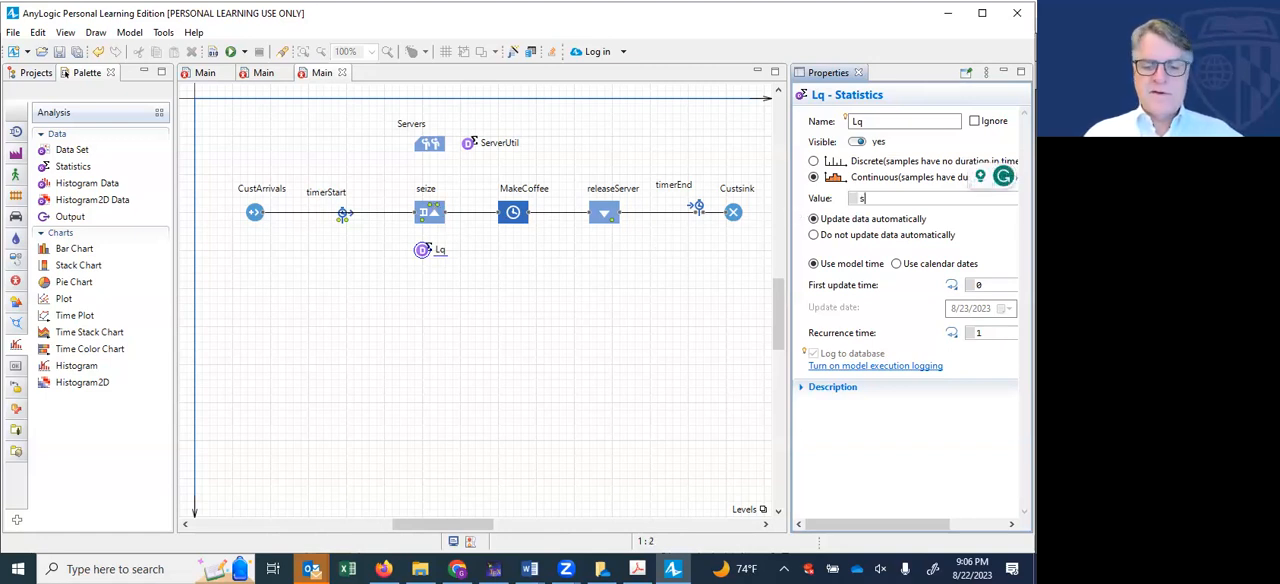
type("eiseServer")
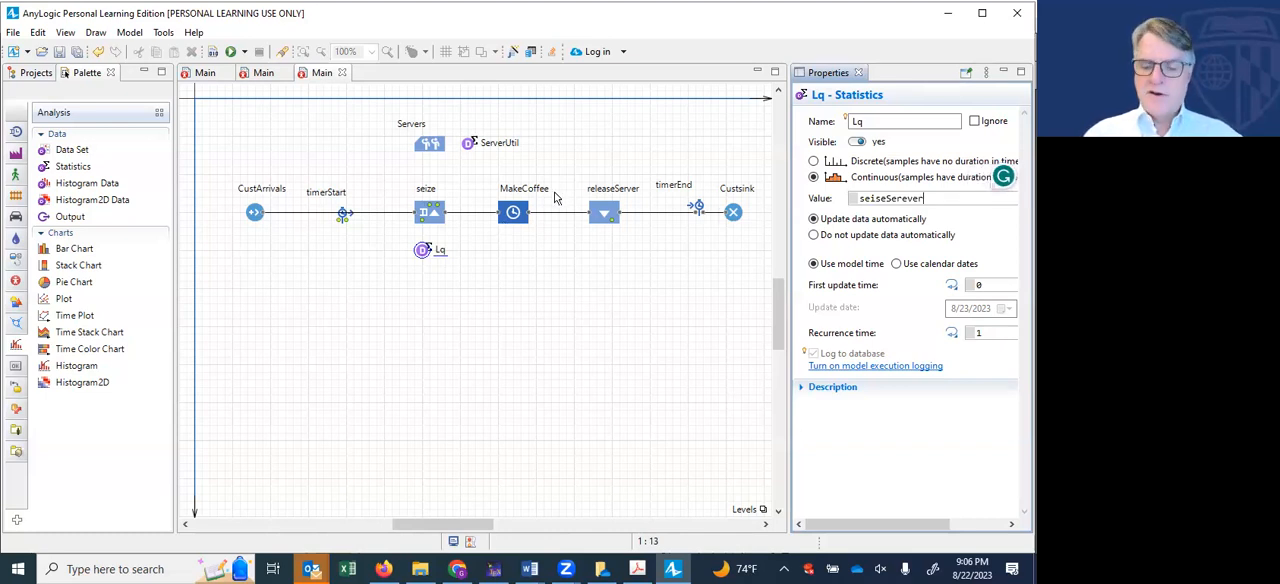
key("BackSpace")
key("BackSpace")
key("BackSpace")
type("ever.size()")
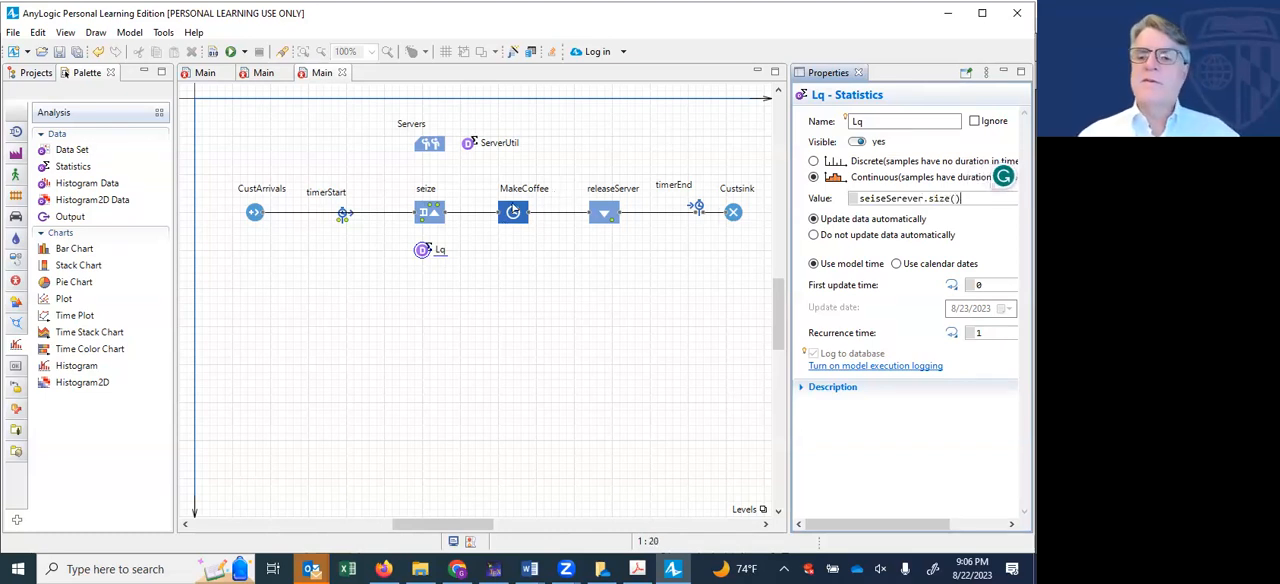
left_click(489, 251)
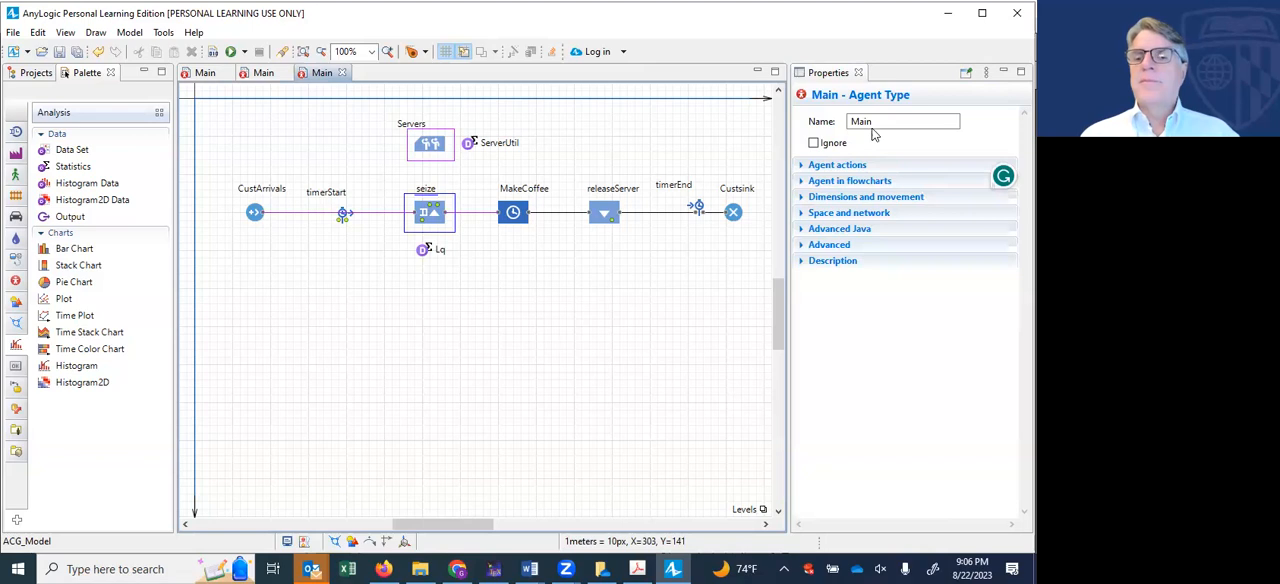
- Rename the seize block to seizeServer and change the Lq statistics' value expression to seizeSerever.size()
left_click(988, 118)
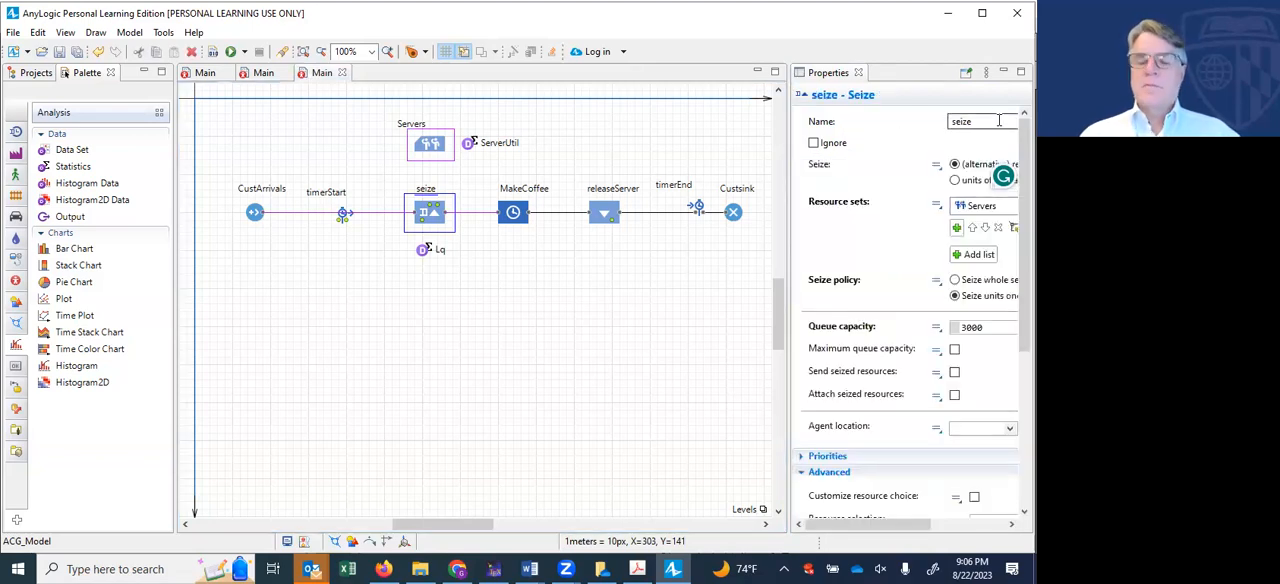
type("Server")
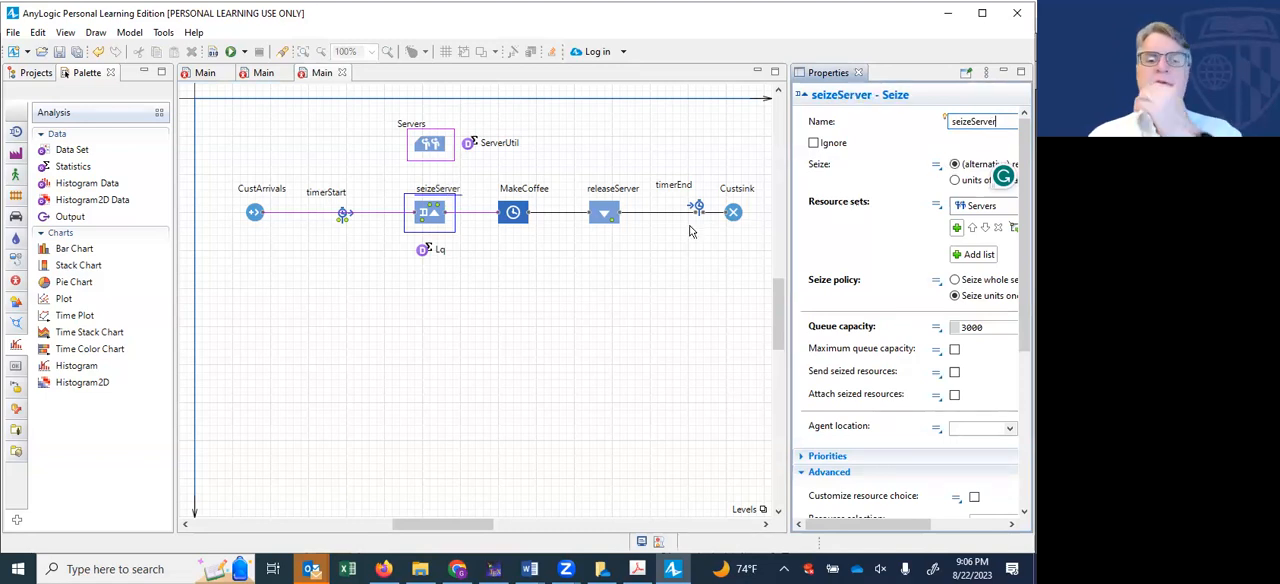
left_click(423, 252)
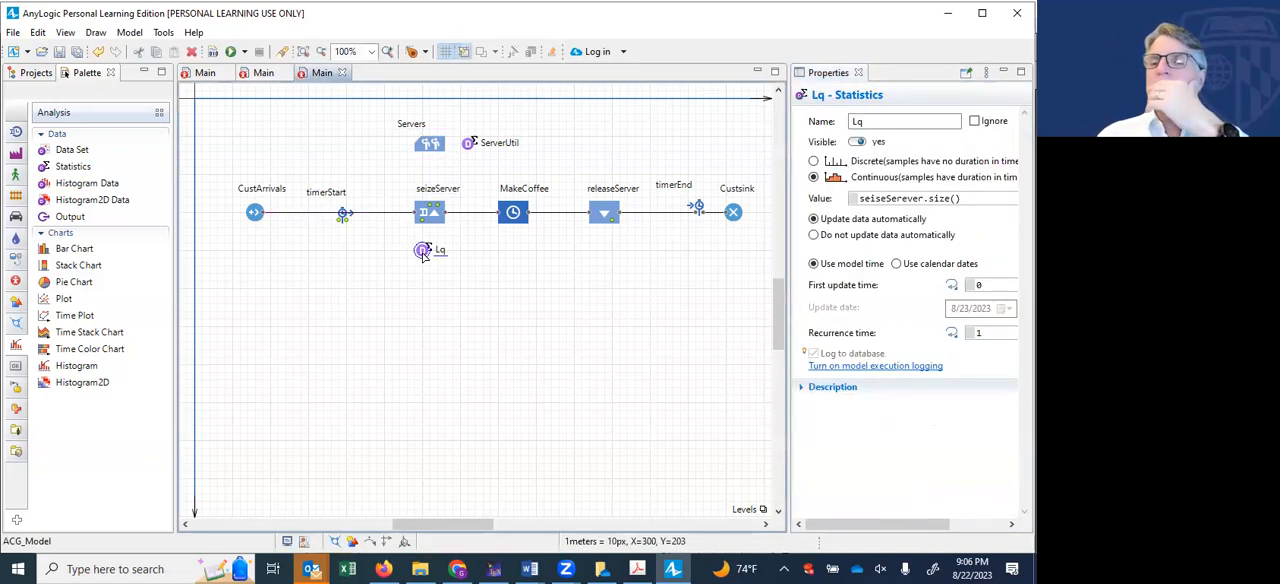
left_click(884, 199)
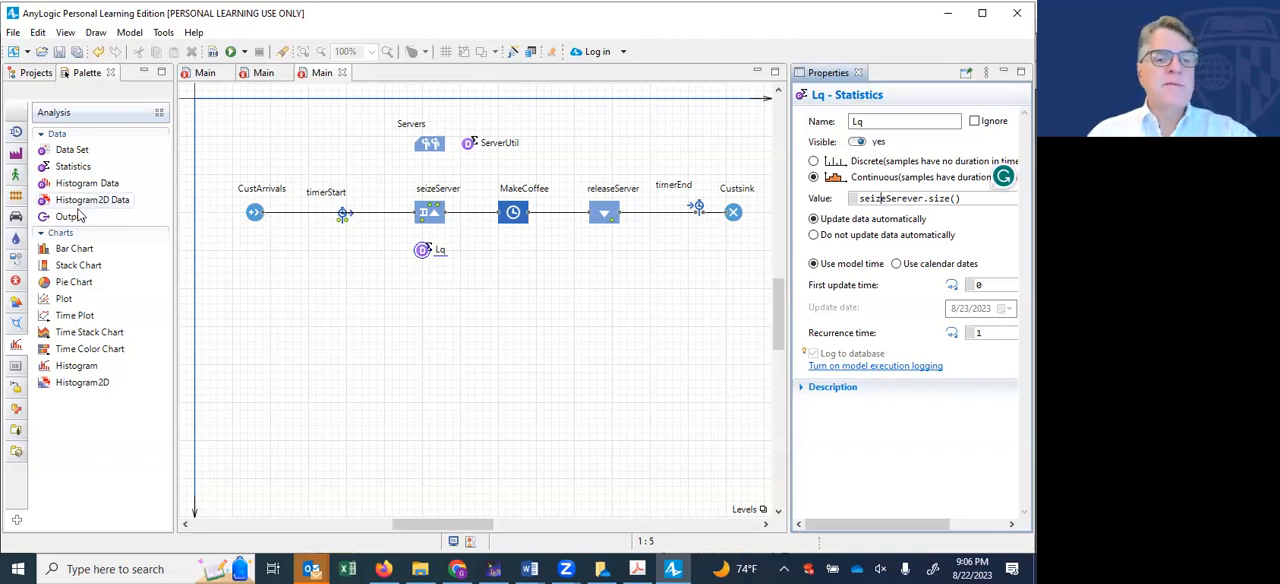
- Add a Histogram chart below the MakeCoffee and releaseServer blocks, name it Wq, and set its data title to Wq
left_click_drag(58, 372, 505, 237)
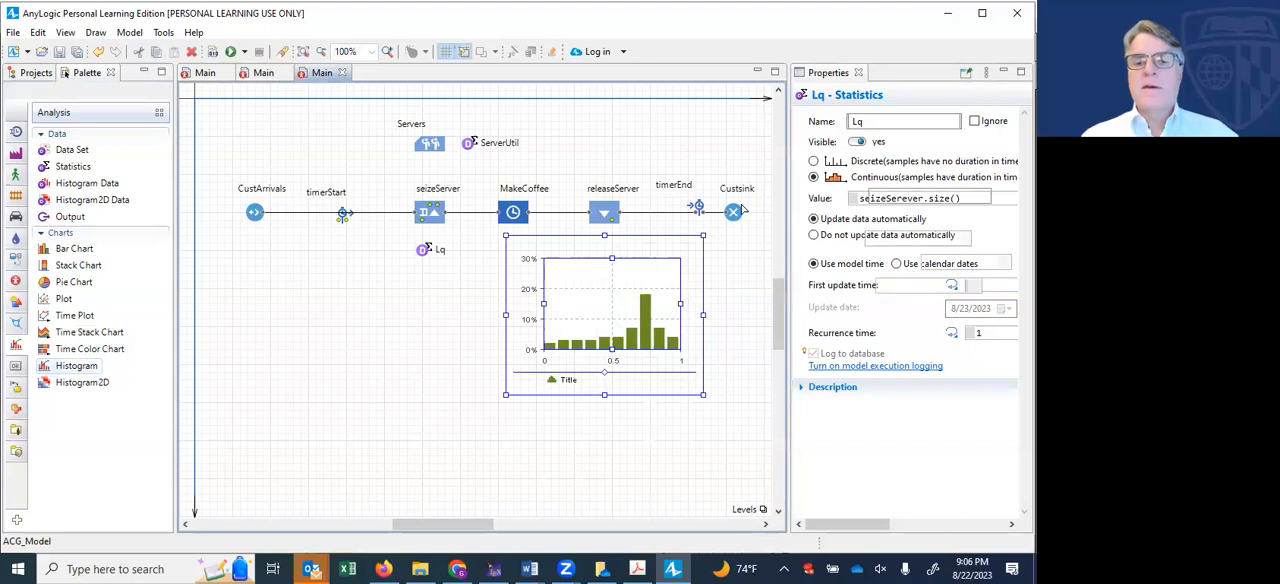
double_click(846, 121)
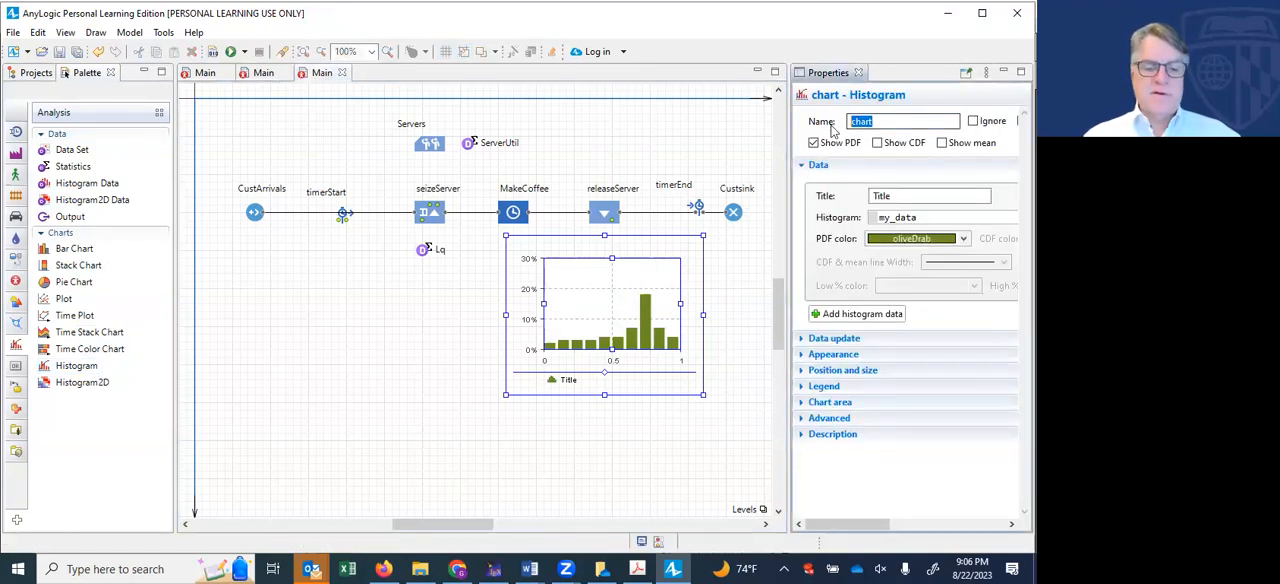
type("Wq")
left_click(873, 196)
double_click(873, 197)
type("W")
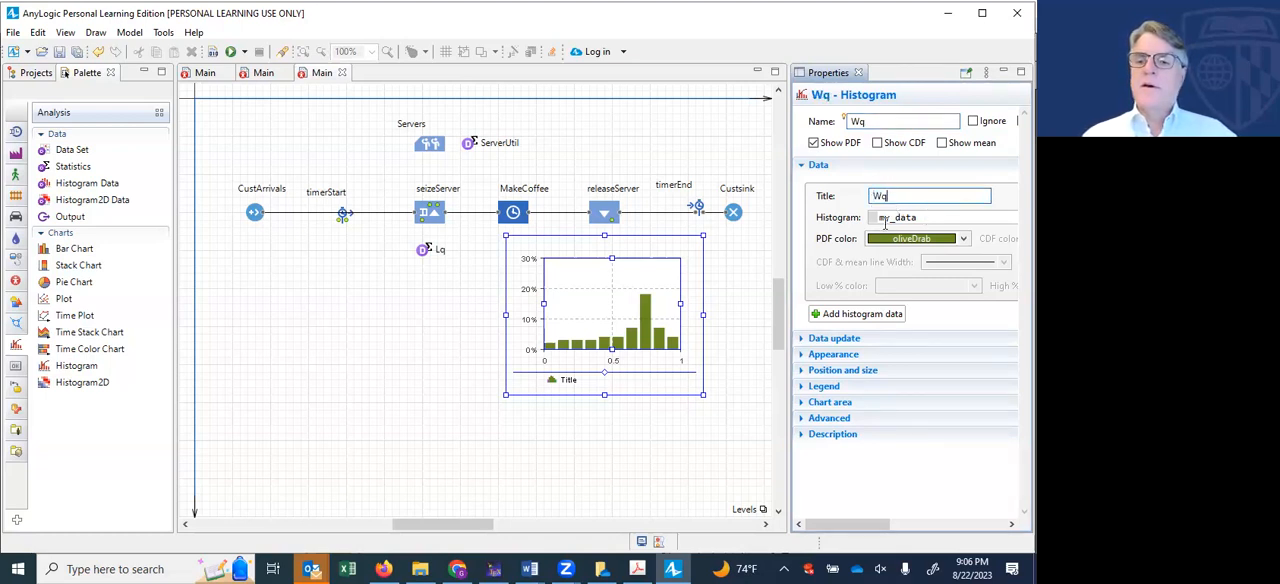
- Set the Wq histogram's data source to timerEnd.distribution
double_click(886, 218)
type("timerEnd.distribution")
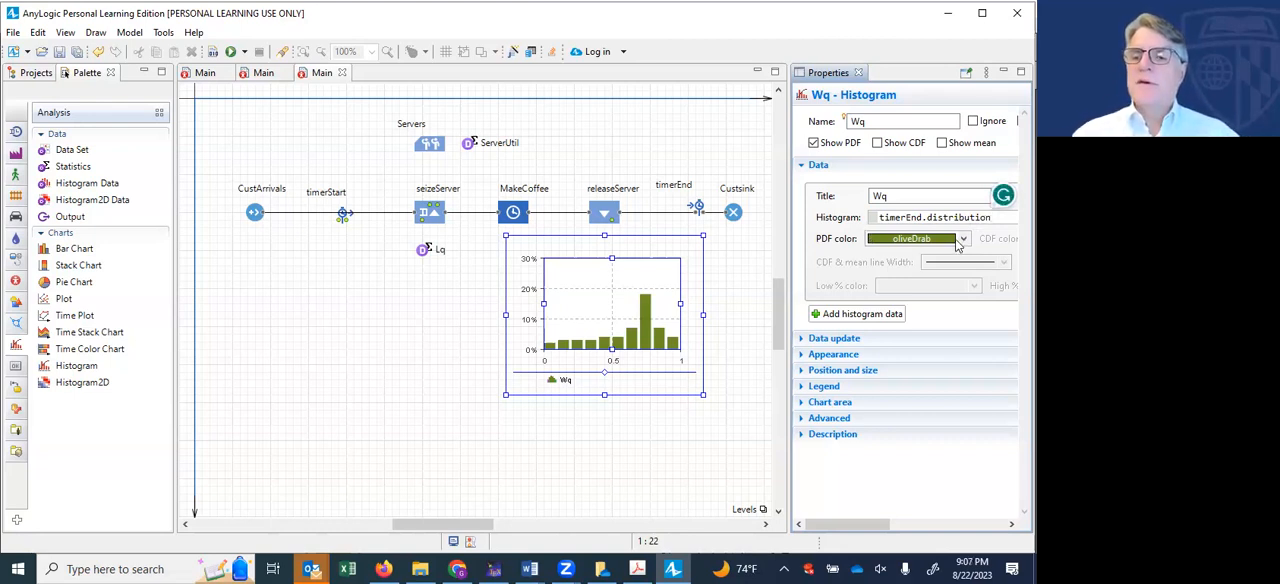
- Change the PDF color of the Wq histogram to orangeRed
left_click(958, 242)
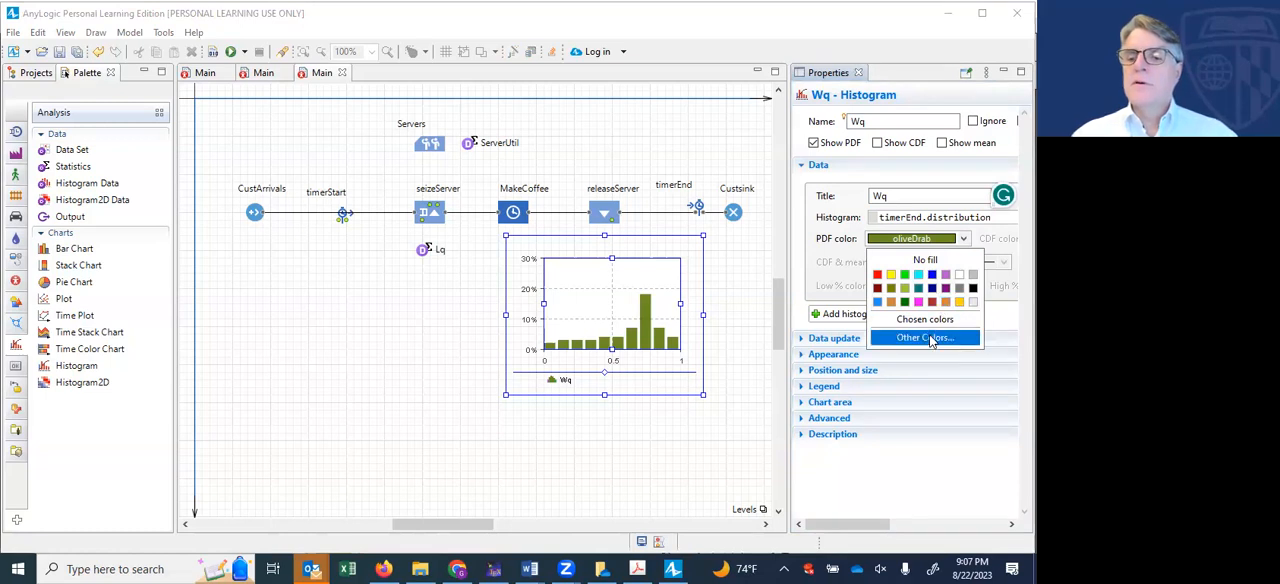
left_click(928, 338)
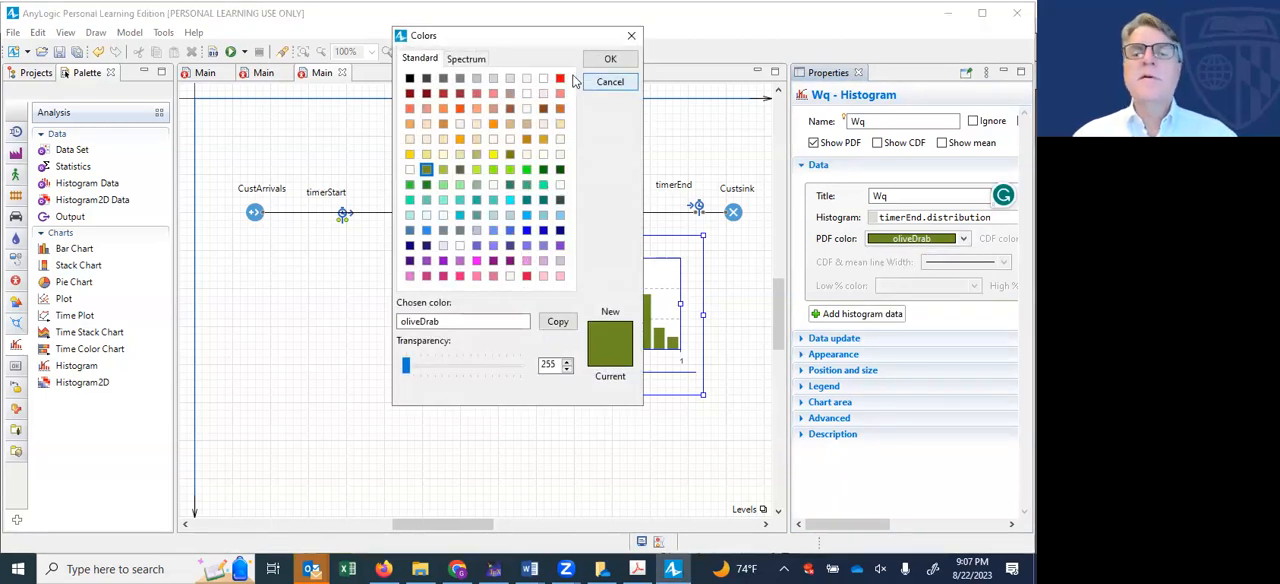
left_click(459, 109)
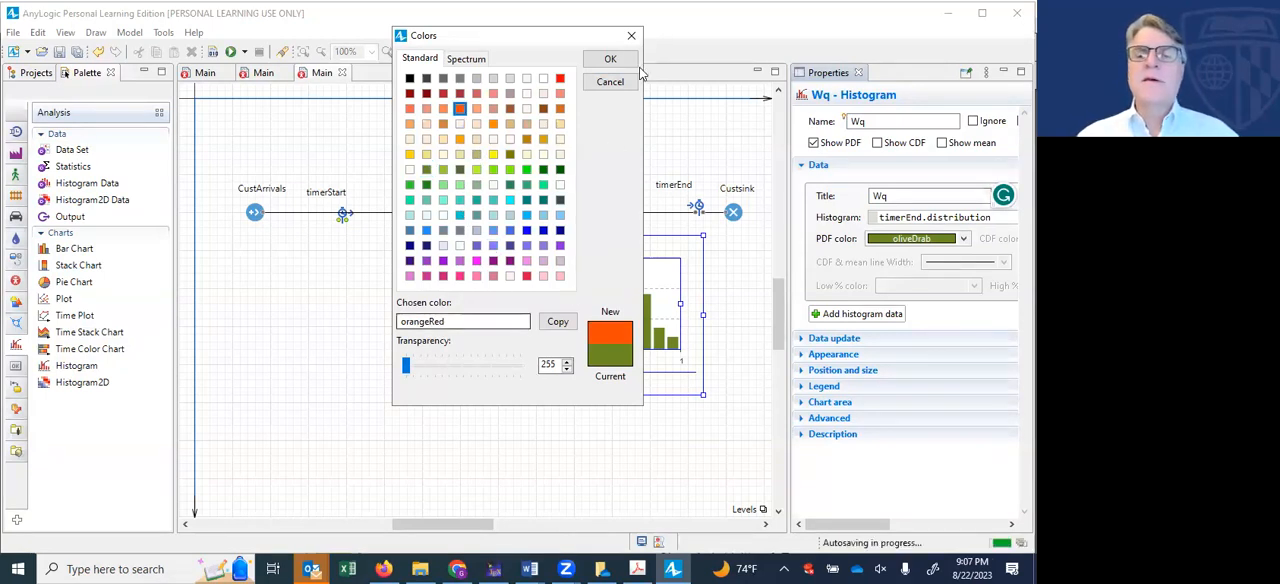
left_click(610, 59)
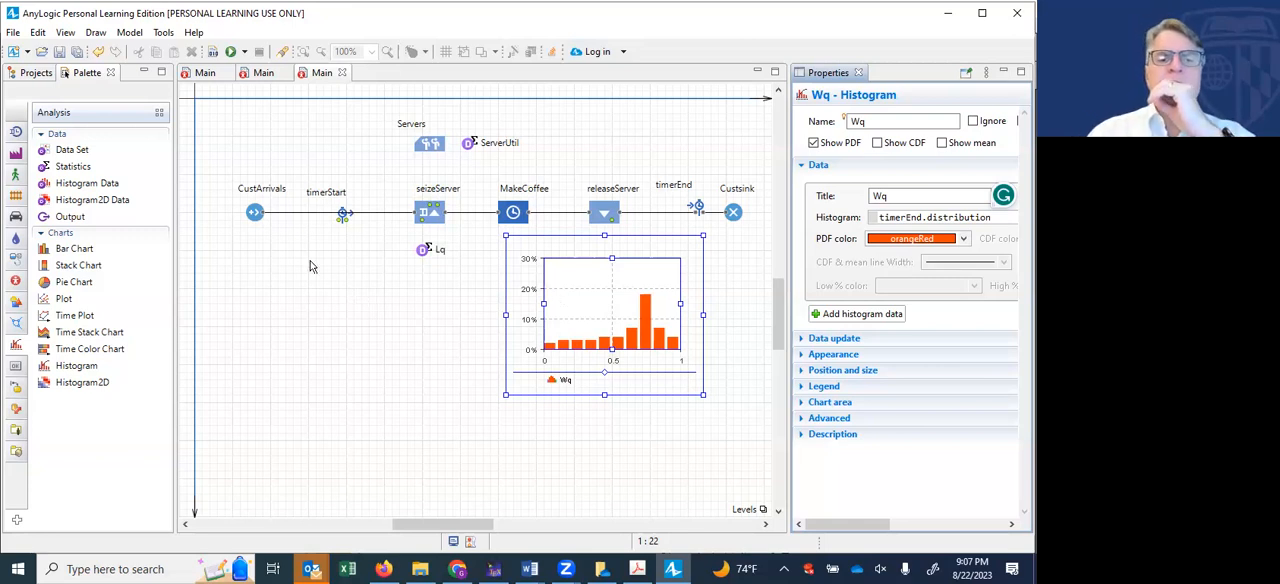
- Review the settings of the CustArrivals source, the seizeServer block and the Servers resource pool, widening the properties area for readability
left_click(258, 218)
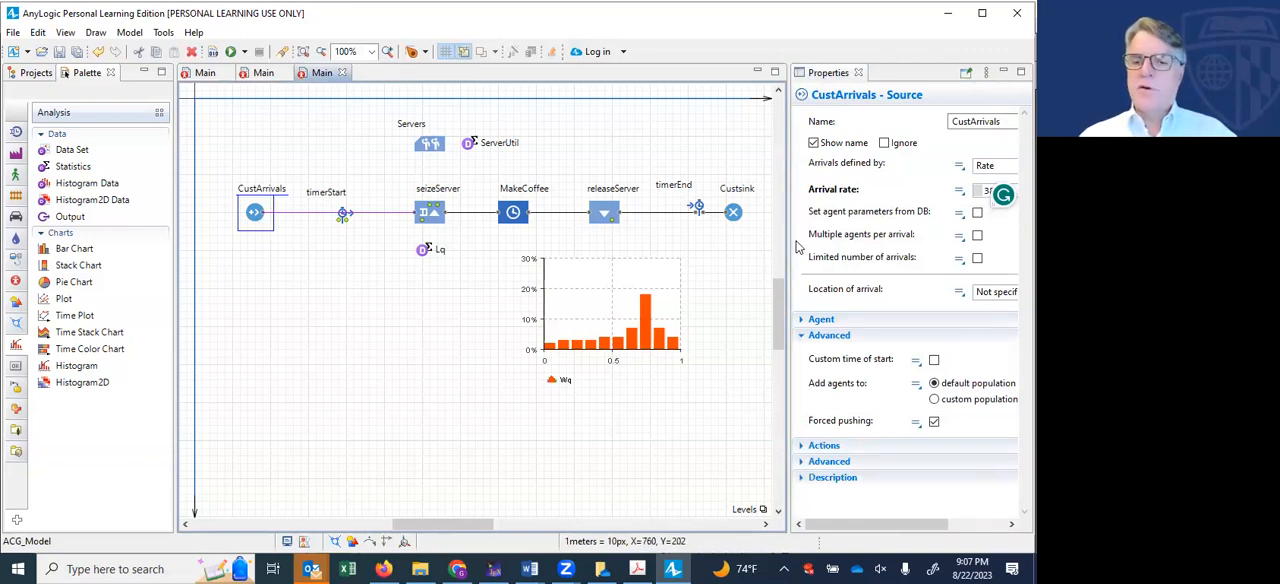
left_click_drag(789, 246, 773, 246)
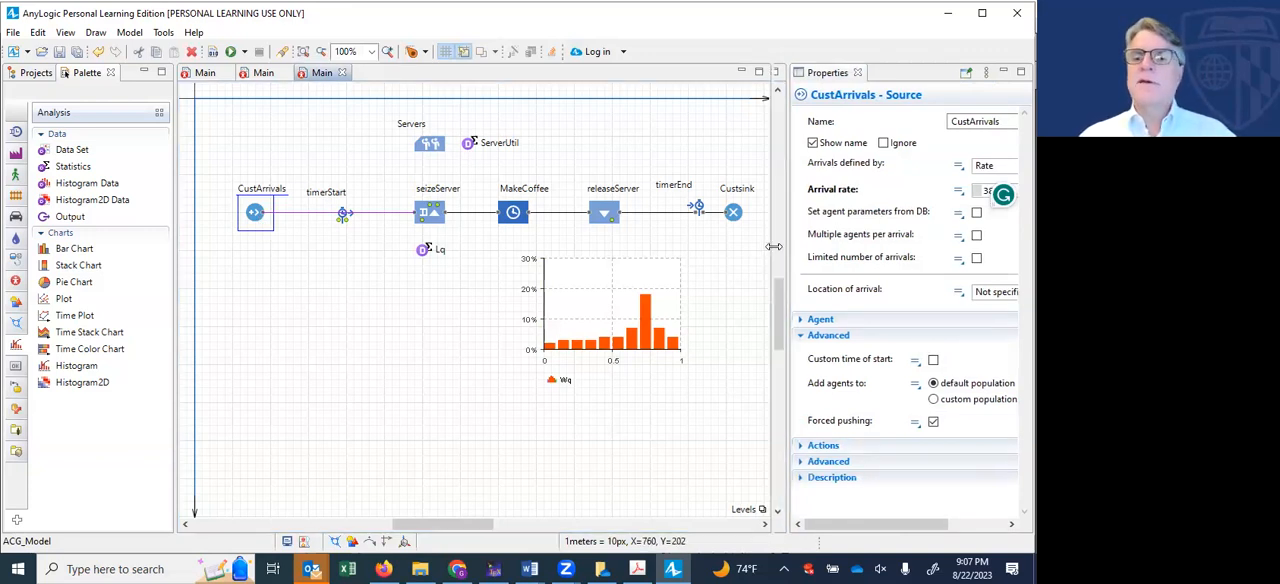
left_click(431, 212)
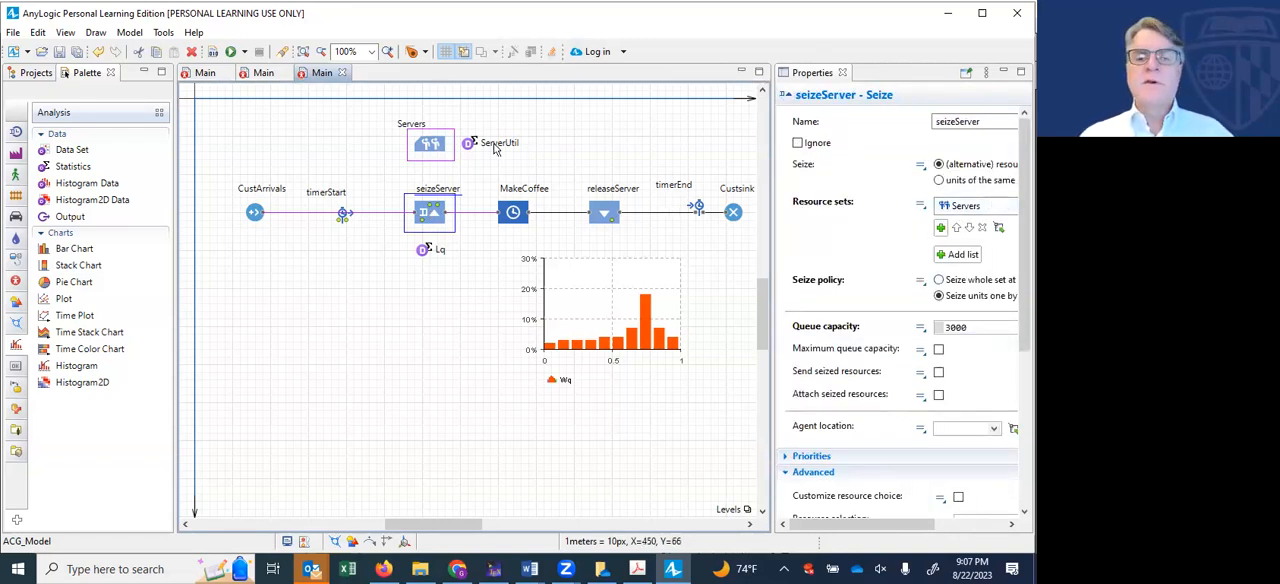
left_click(444, 148)
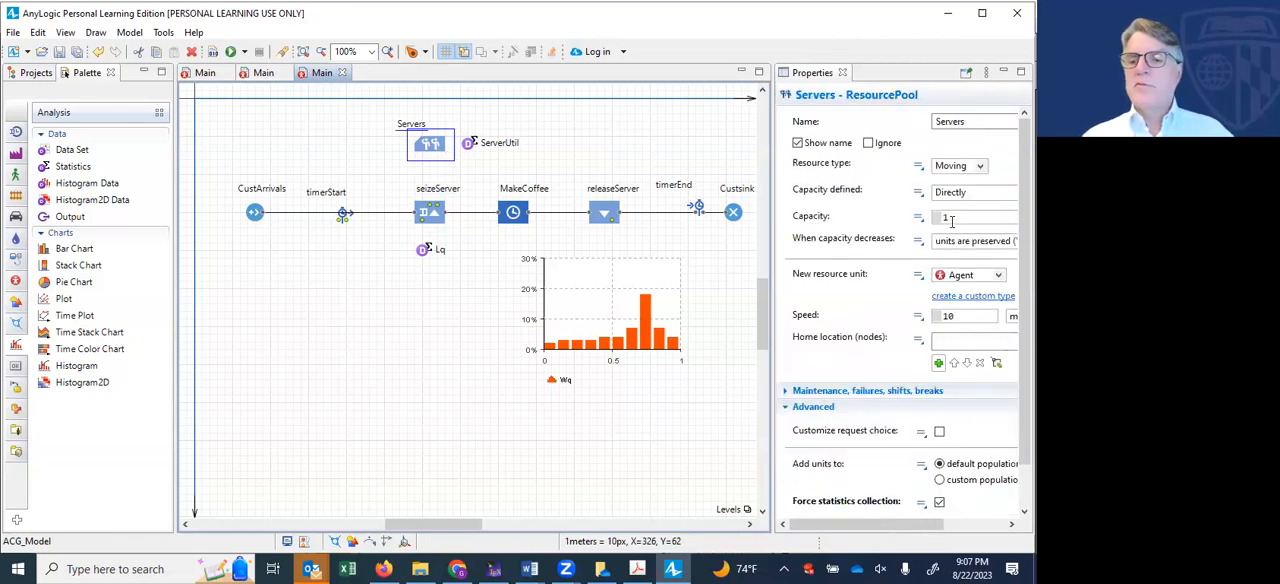
- Set the capacity of the MakeCoffee delay block to 100
left_click(511, 212)
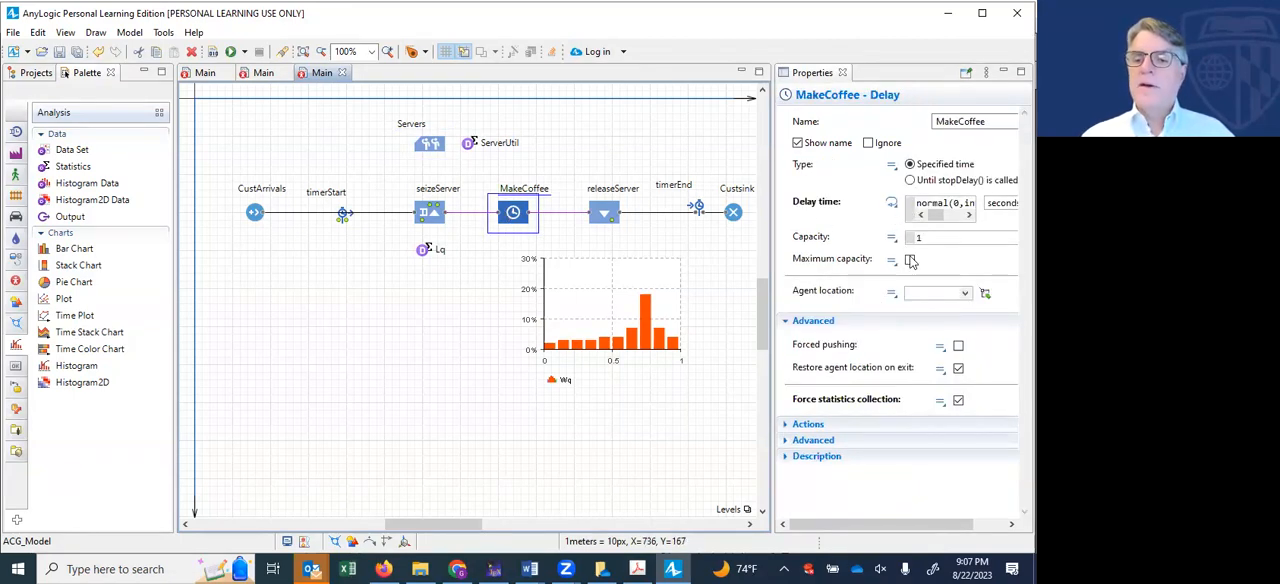
left_click(930, 238)
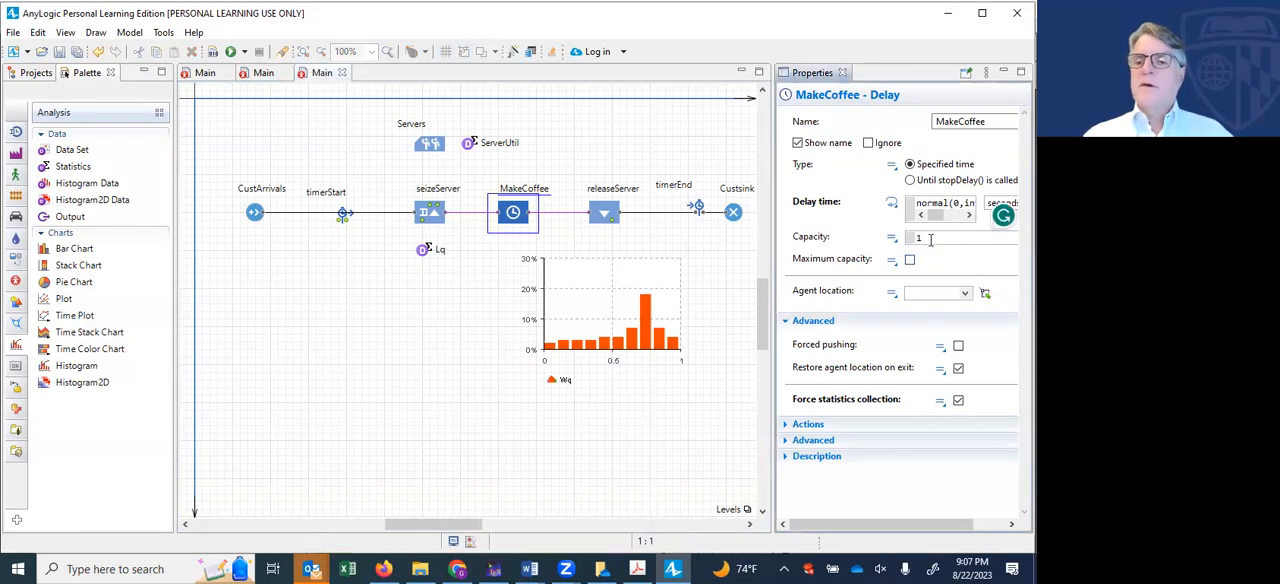
key("BackSpace")
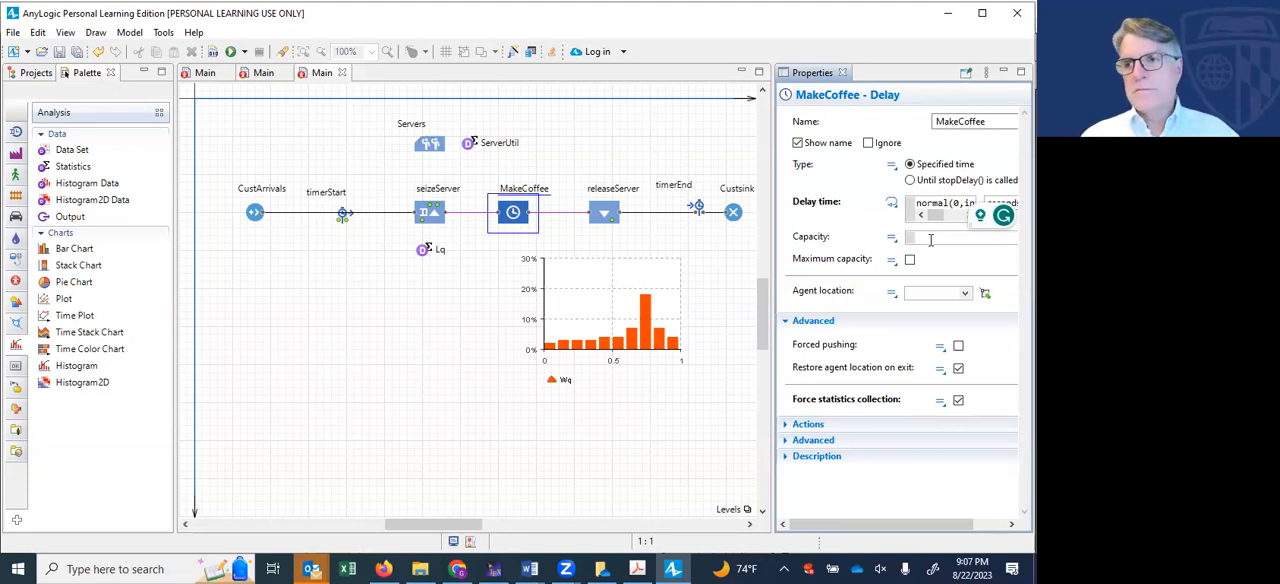
type("100")
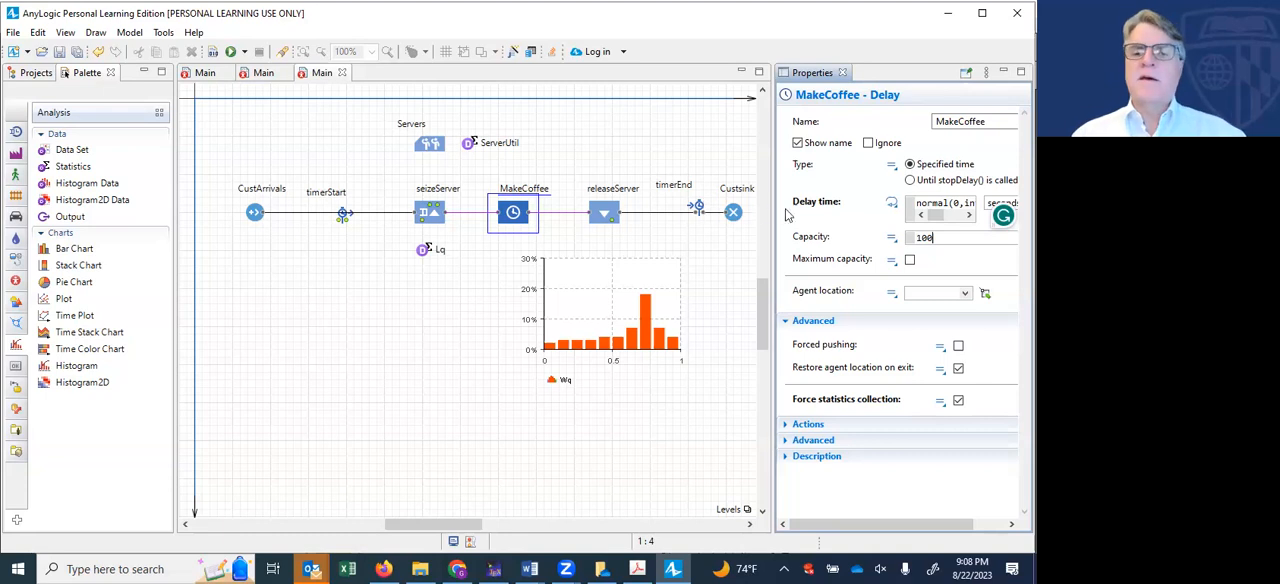
left_click(596, 214)
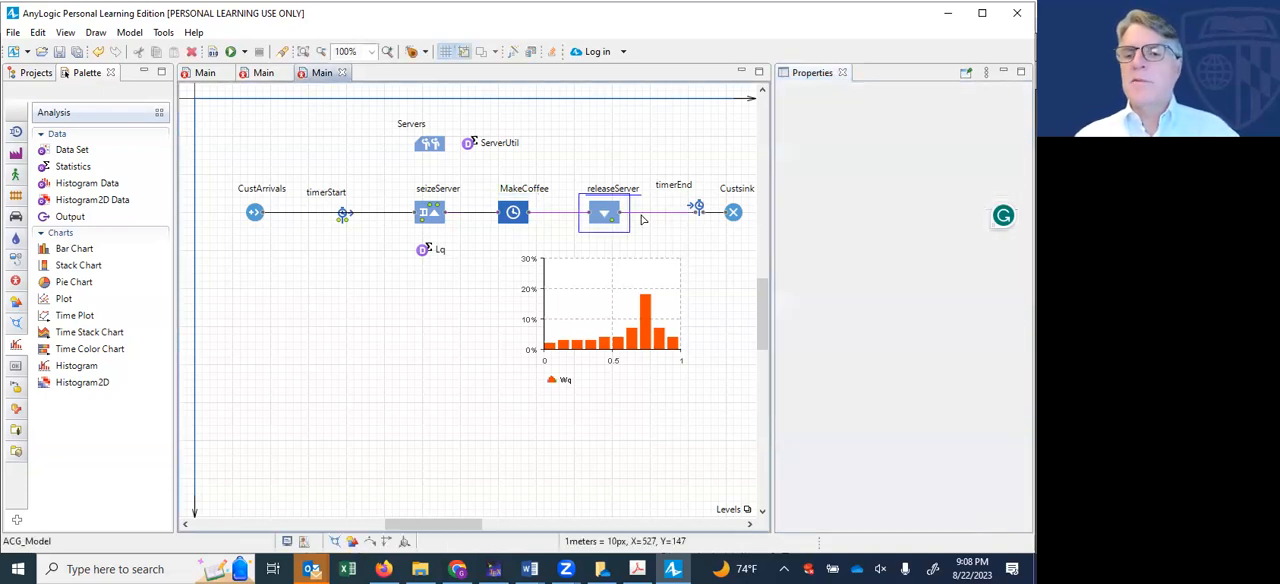